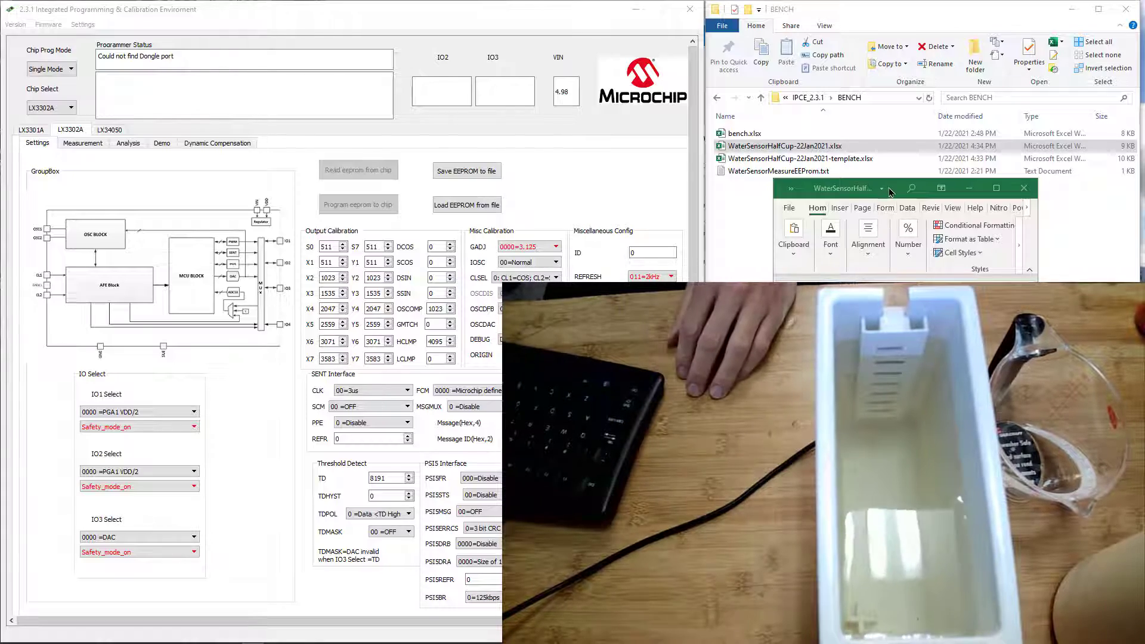
Bring the half-cup readings workbook over IPCE, maximize it, and select the 20 SENT readings in B3:B22.
drag(891, 191, 524, 135)
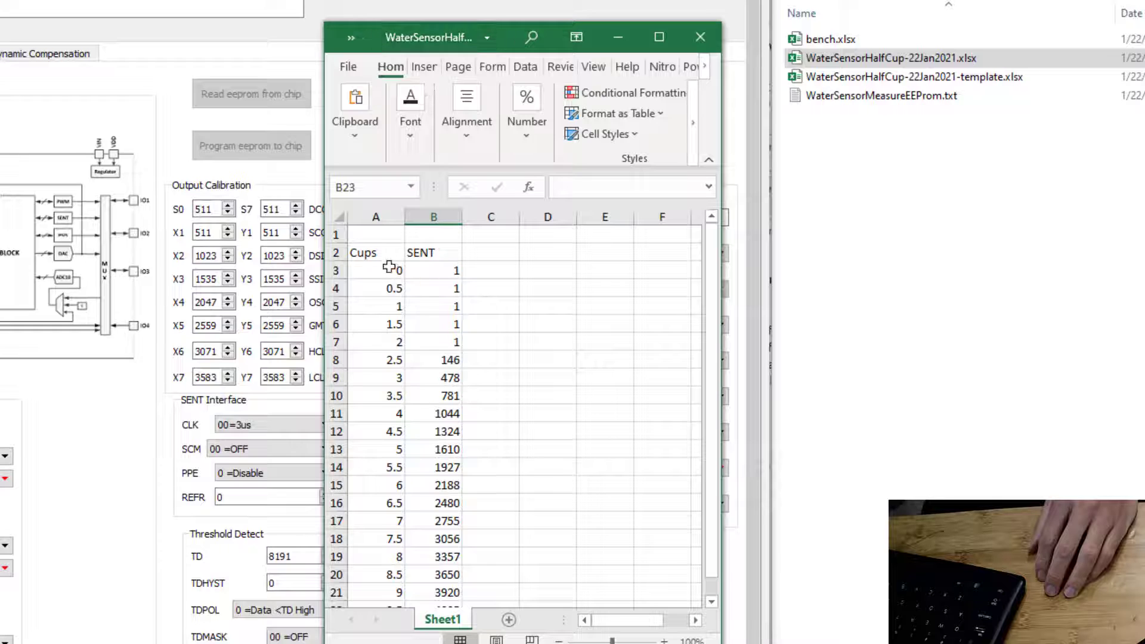
click(373, 273)
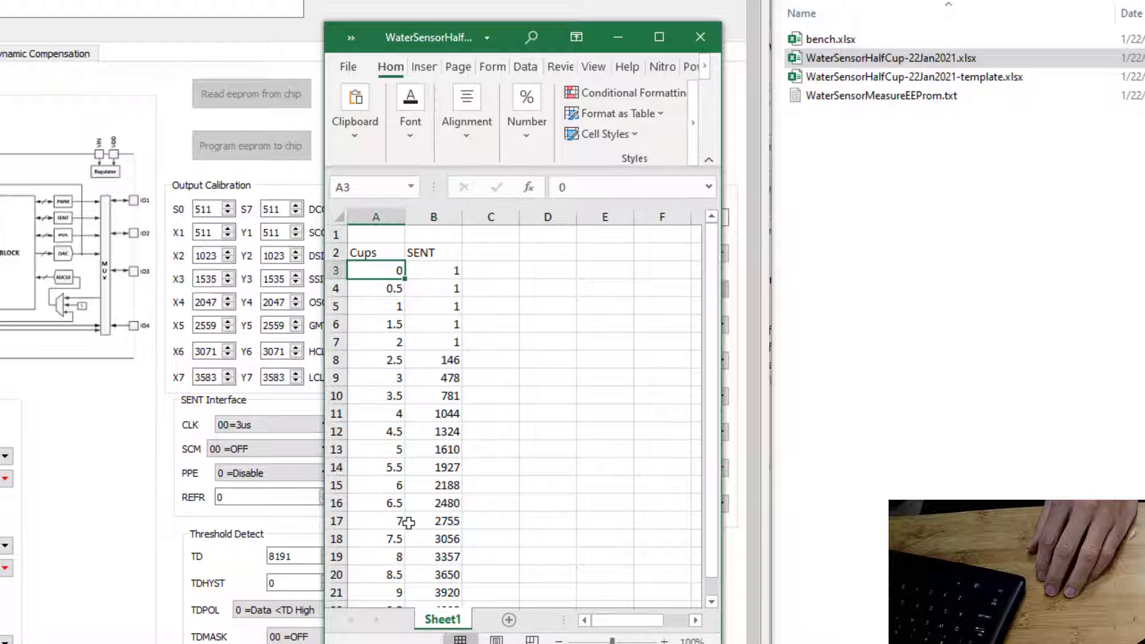
double_click(410, 643)
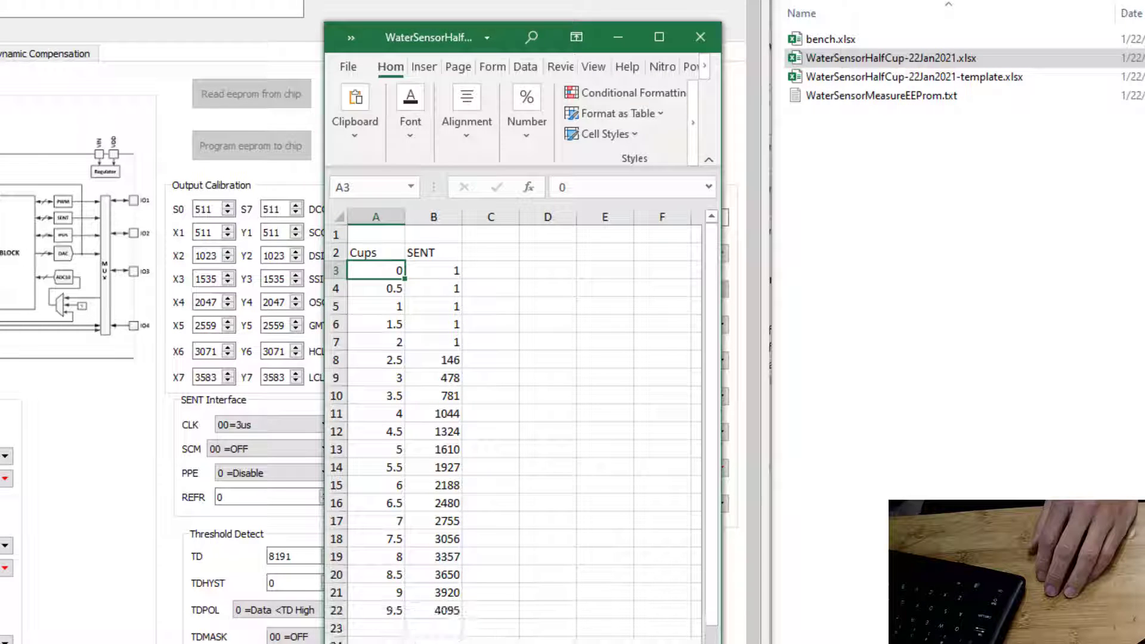
drag(449, 279, 448, 599)
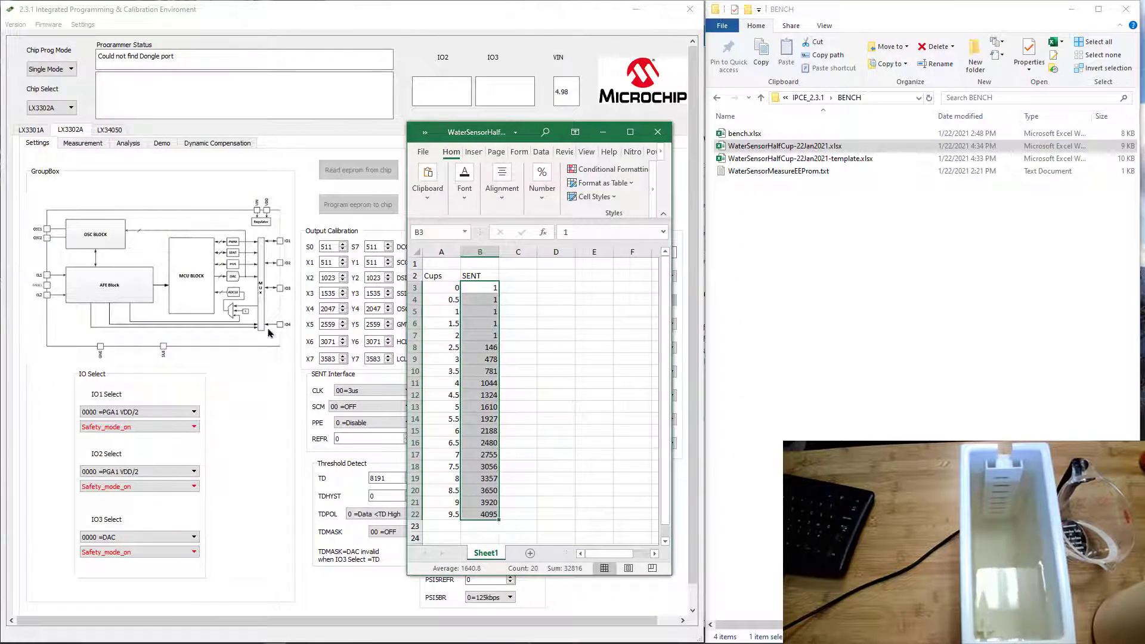
Switch IPCE to Analysis and open sample_data_with_SENT.xlsx from datalog_template\New_format_bench_with_eeprom\Lx3302a.
click(128, 143)
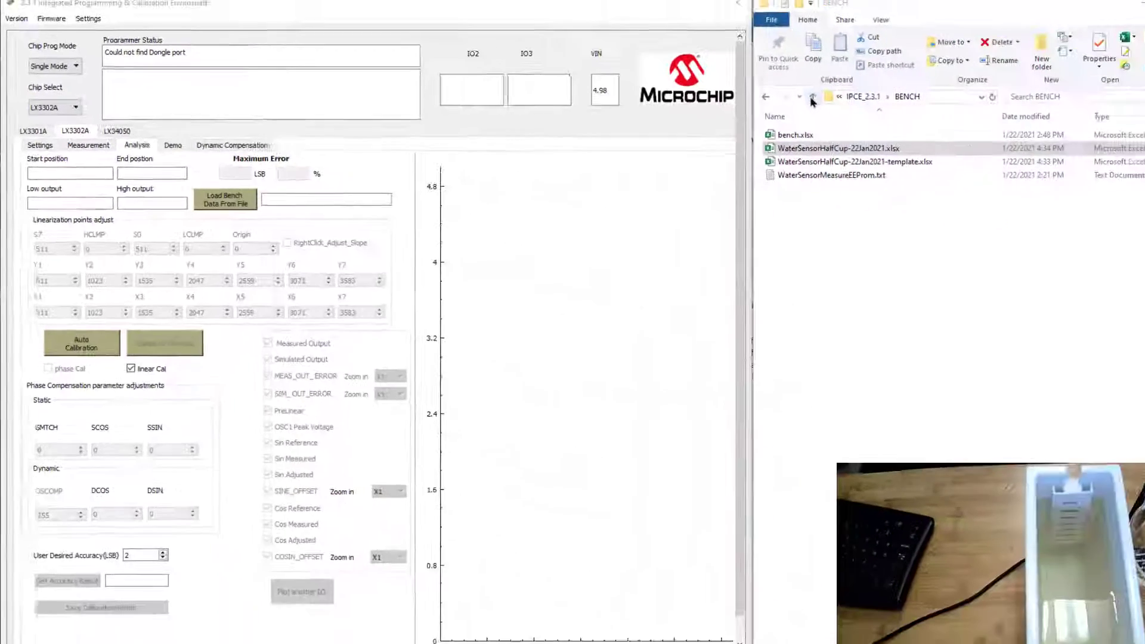
click(1126, 90)
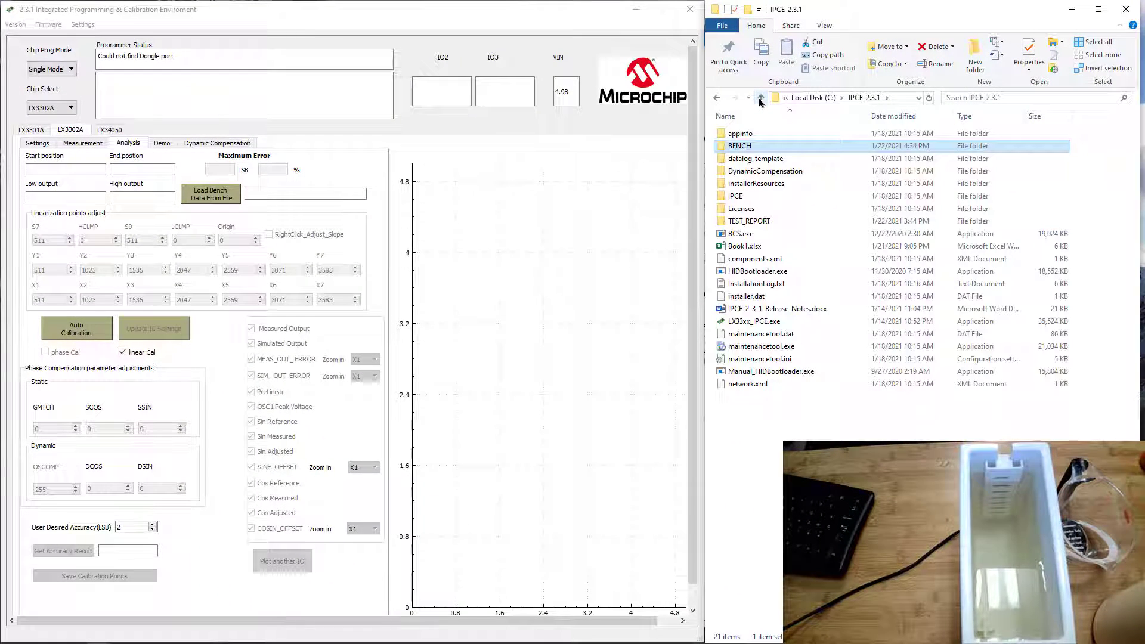
double_click(748, 158)
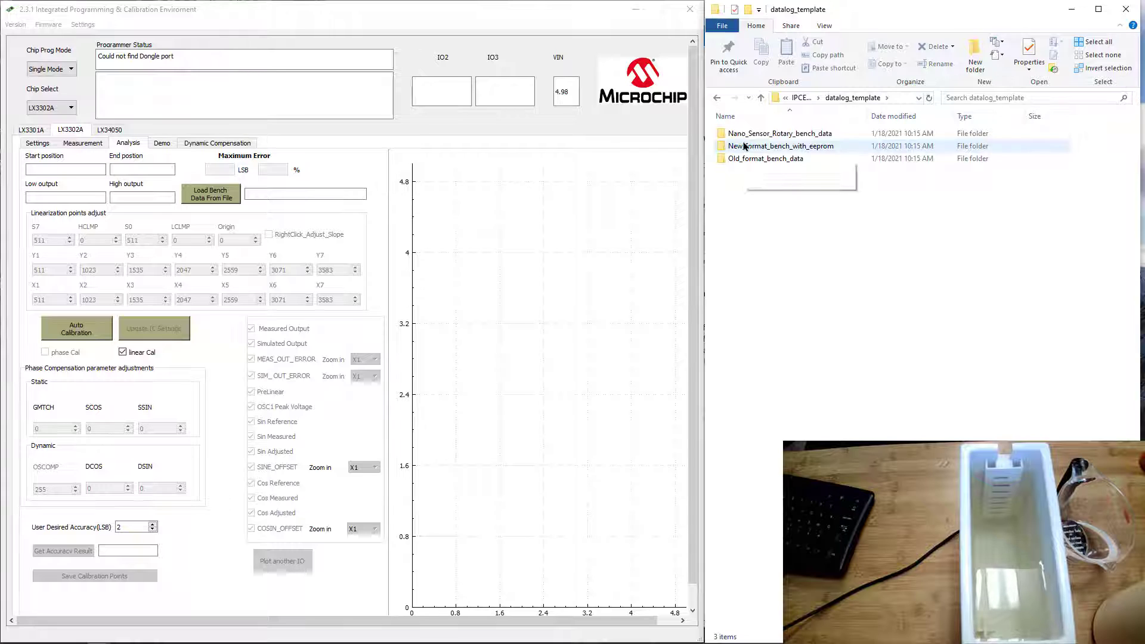
double_click(745, 146)
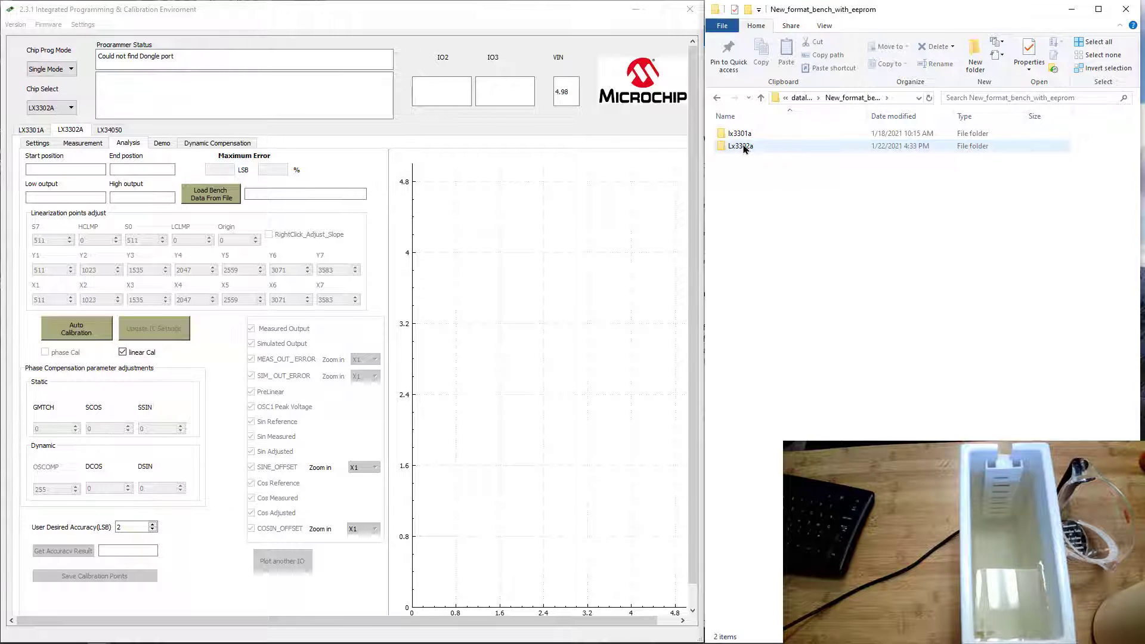
double_click(743, 147)
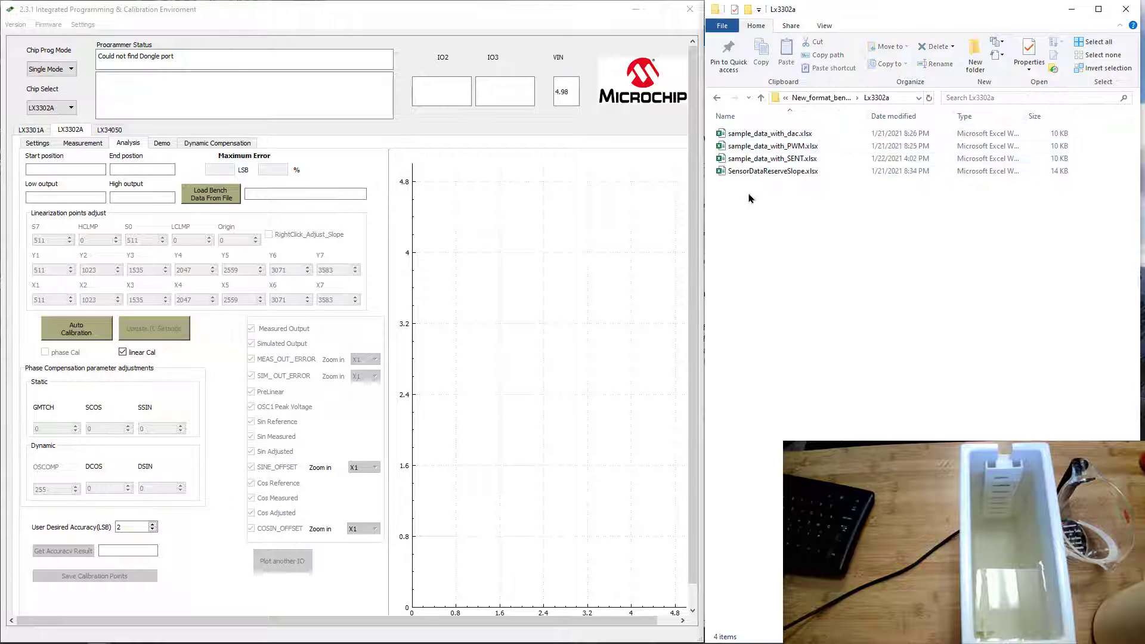
click(756, 161)
double_click(755, 159)
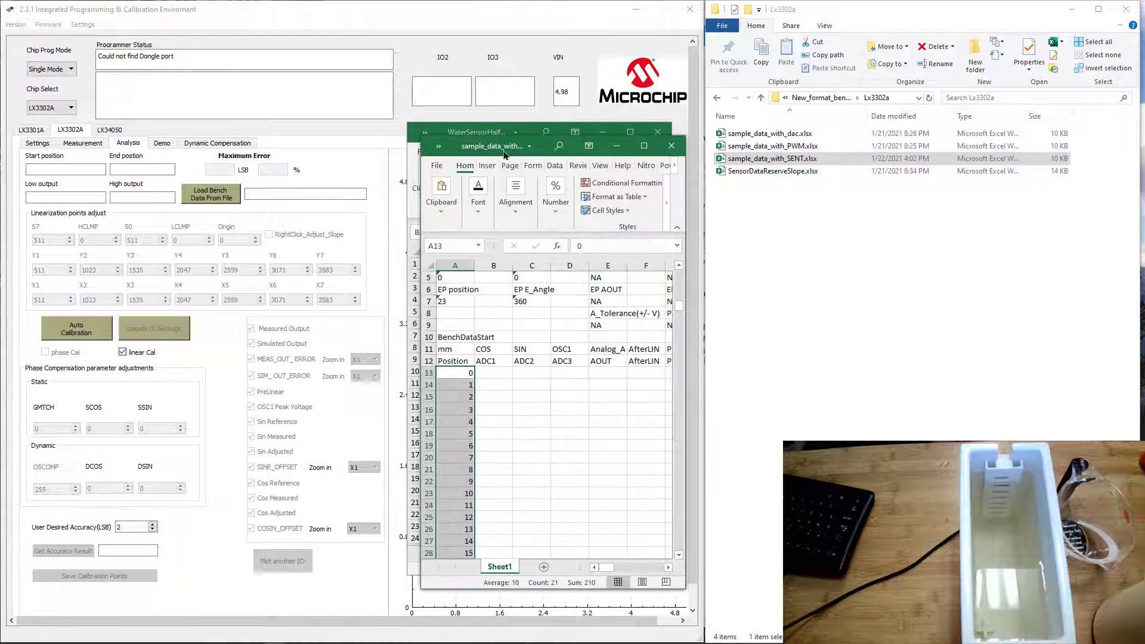
Place the workbooks side by side and paste the 20 Cups values (A3:A22) into Position from A13.
drag(571, 140, 829, 138)
drag(516, 137, 247, 68)
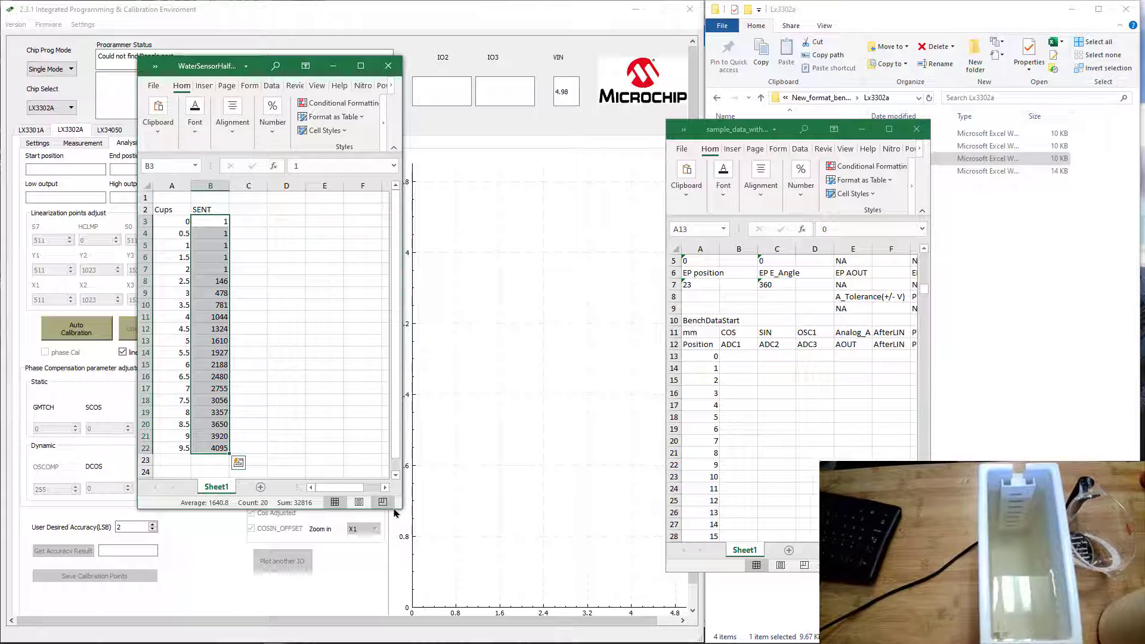
drag(402, 507, 470, 566)
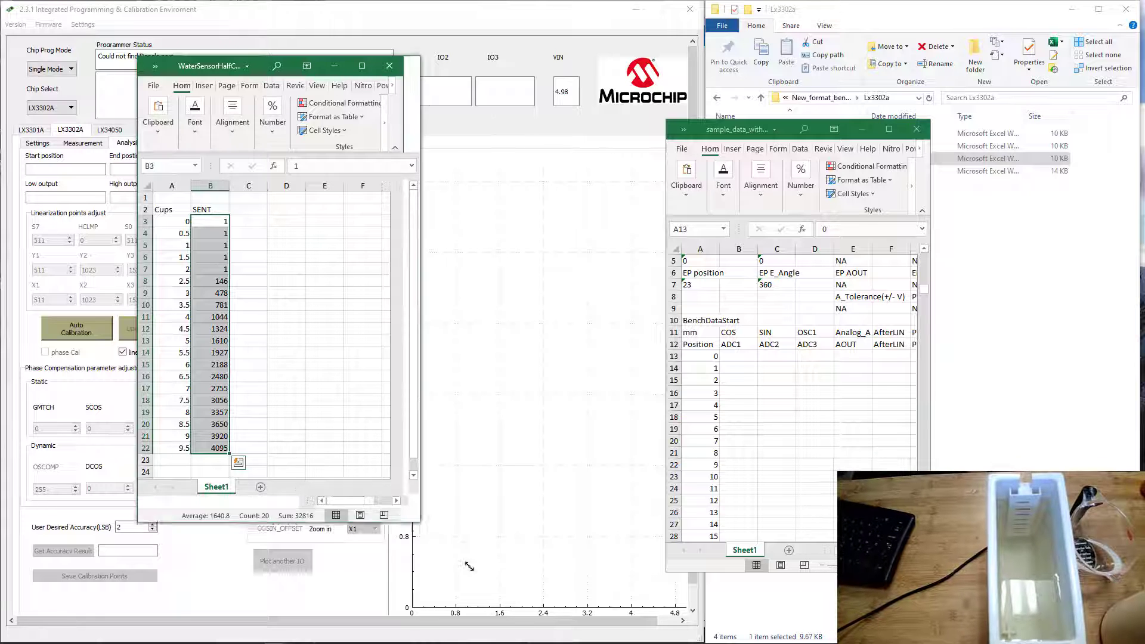
click(169, 223)
drag(170, 237, 158, 399)
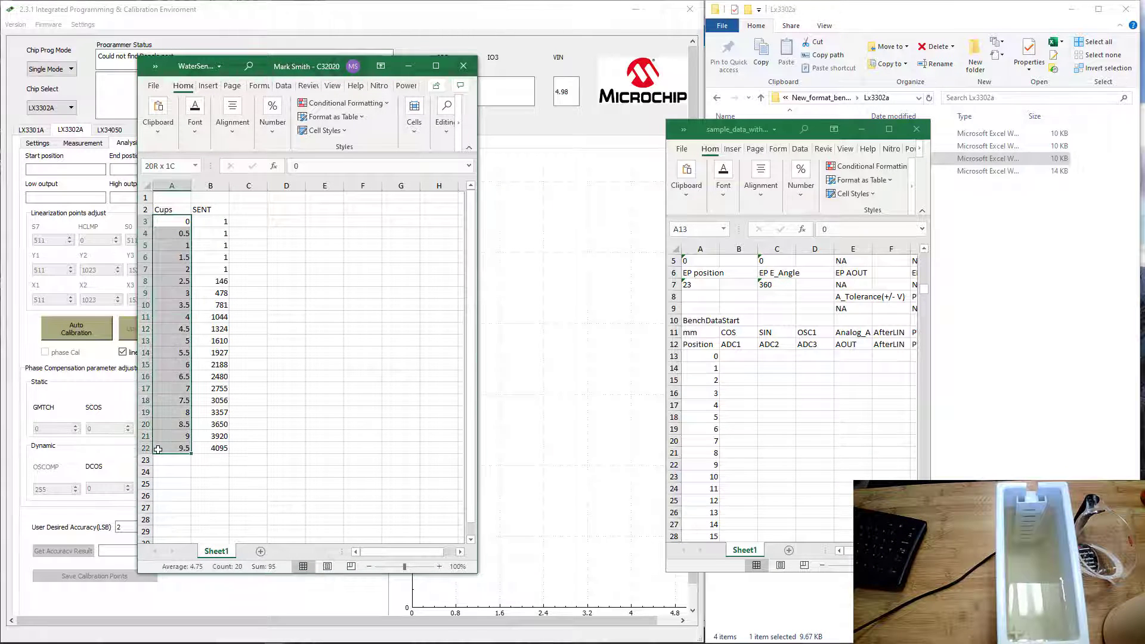
key(ctrl+c)
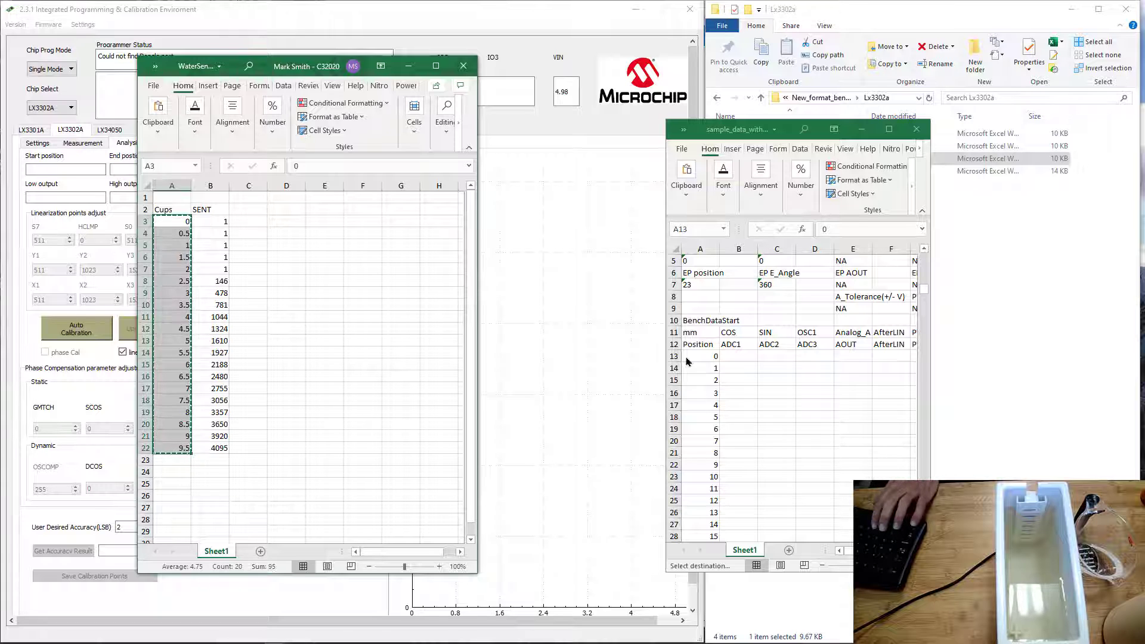
click(701, 356)
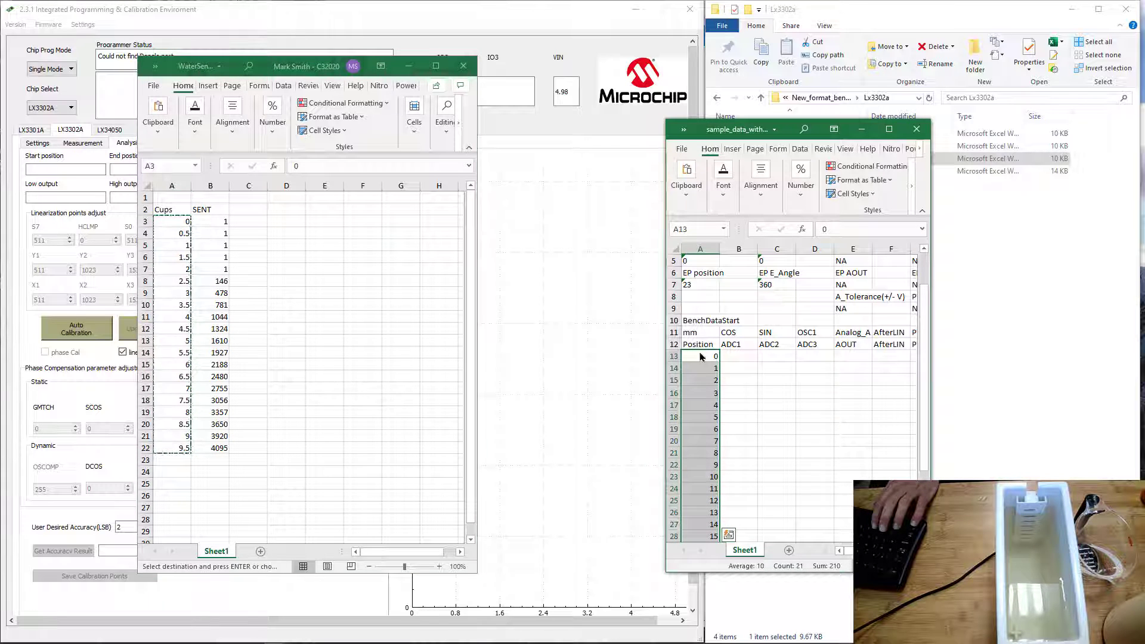
click(700, 359)
drag(696, 356, 685, 554)
key(ctrl+v)
Copy the 20 SENT readings (B3:B22) into the template's SENT_D column starting at K13.
scroll(700, 387, up, 4)
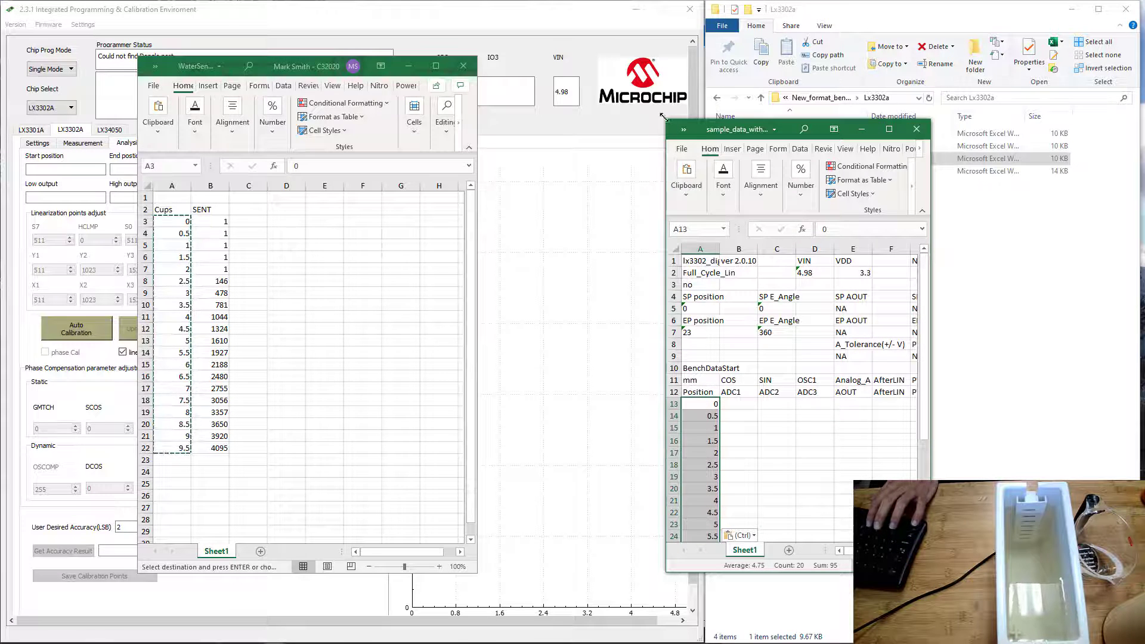
drag(664, 116, 497, 65)
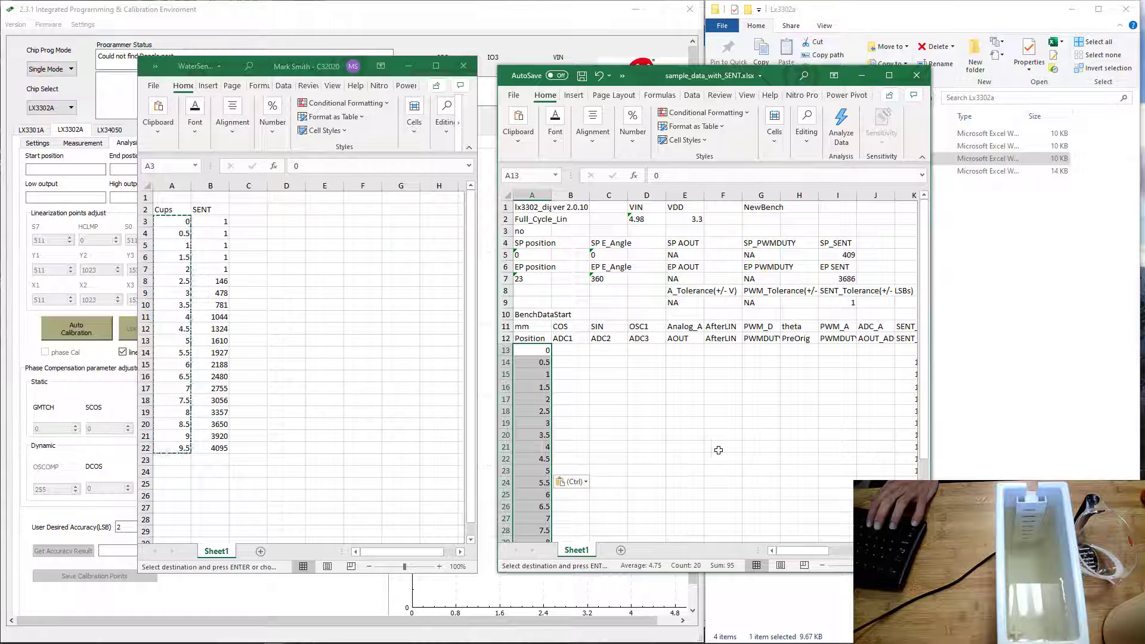
scroll(714, 442, down, 2)
drag(790, 552, 797, 554)
drag(211, 223, 212, 446)
key(ctrl+c)
drag(823, 292, 845, 535)
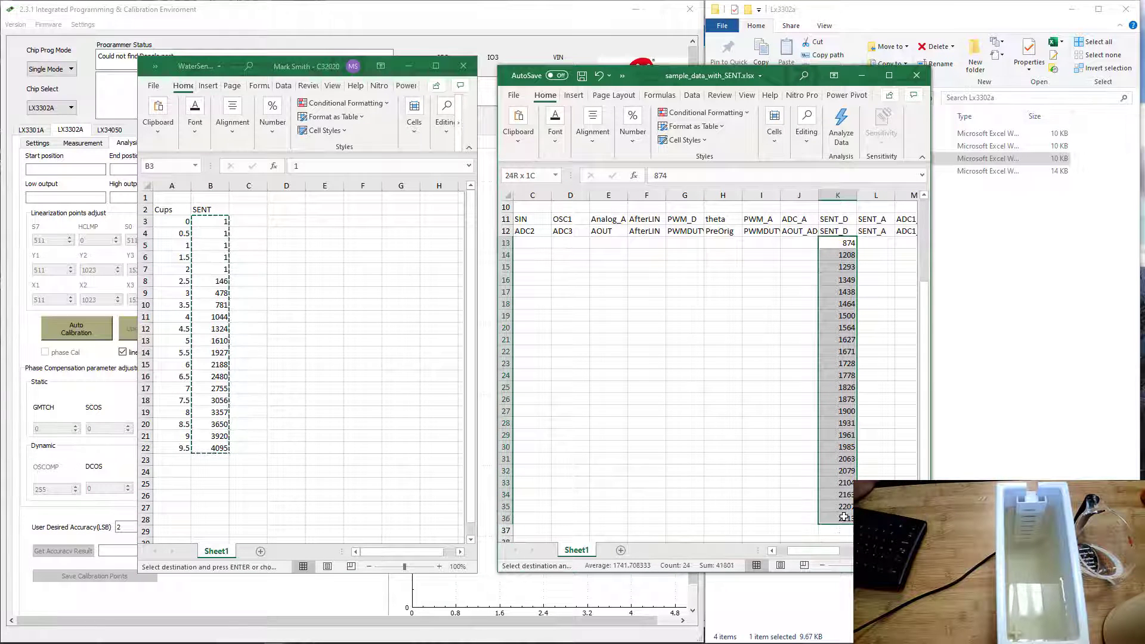
key(ctrl+v)
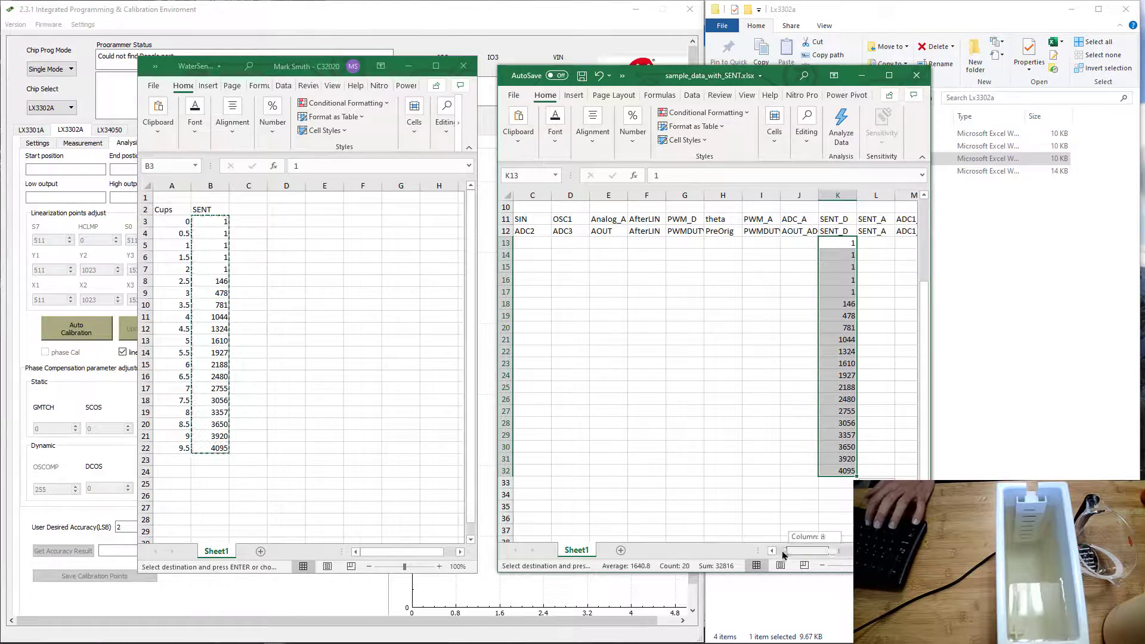
scroll(656, 358, left, 1)
Replace the EP end position of 23 in cell A7 with 9.5.
scroll(579, 379, up, 3)
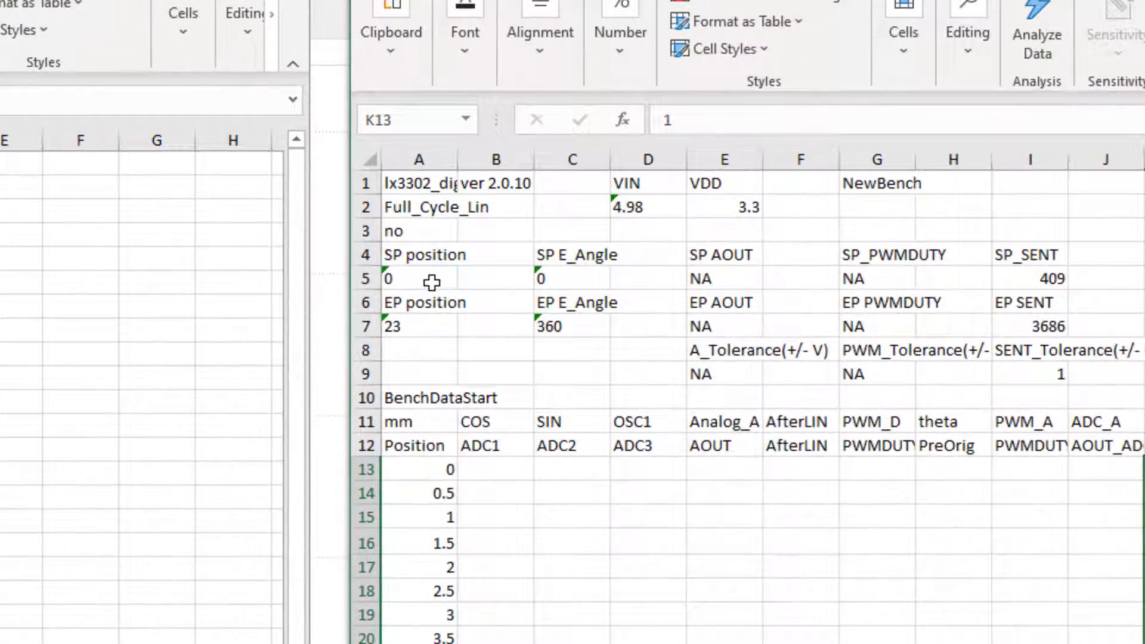
click(536, 251)
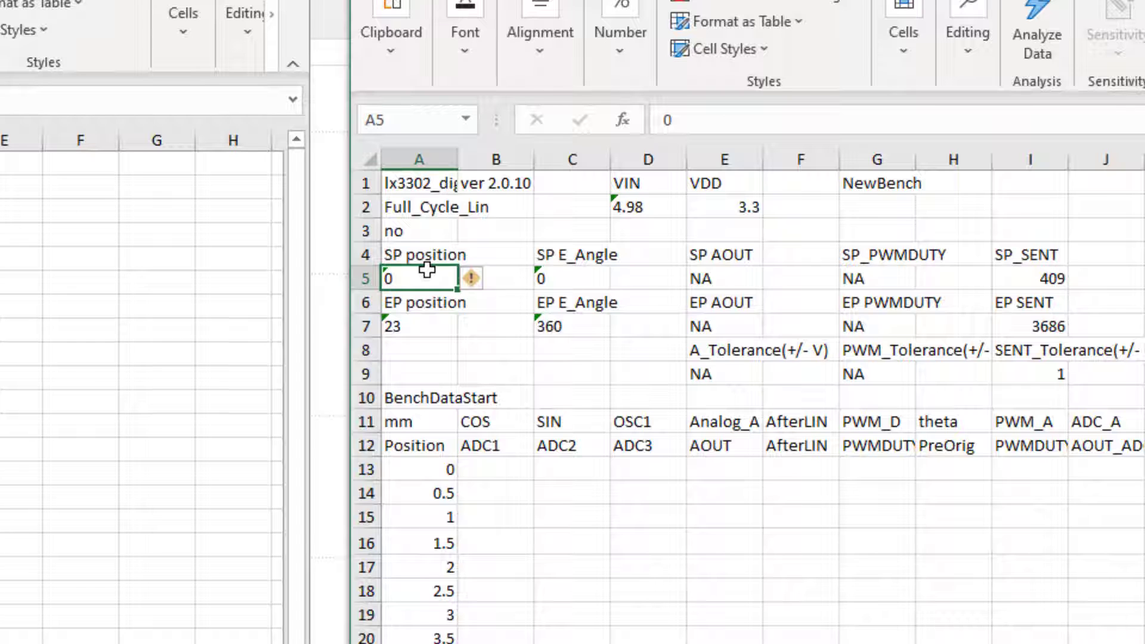
click(419, 323)
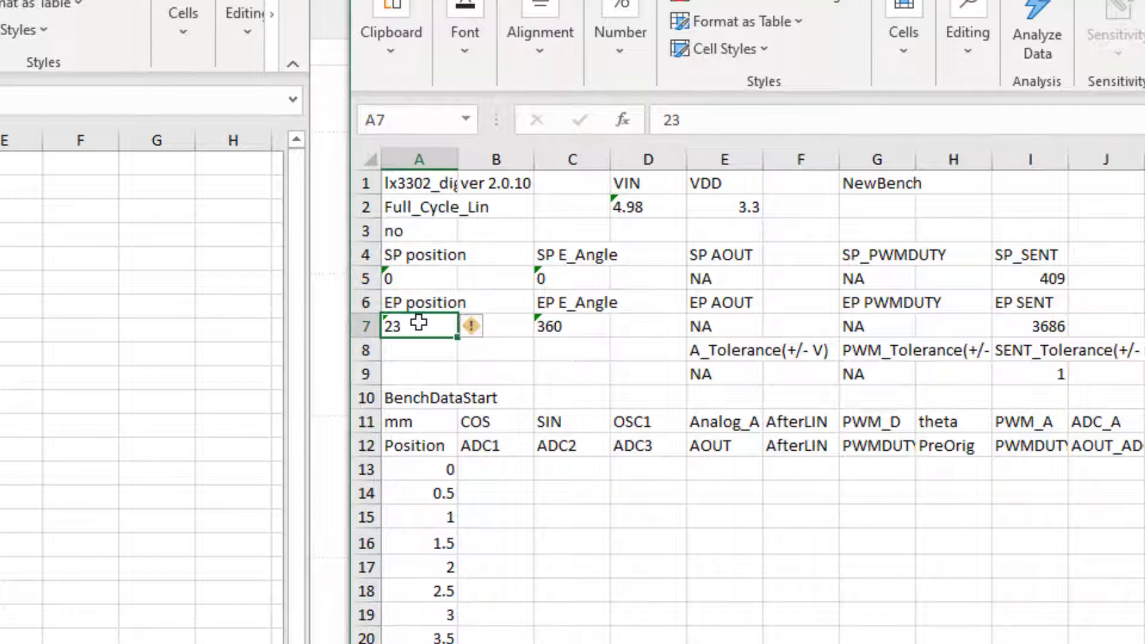
text(9.5)
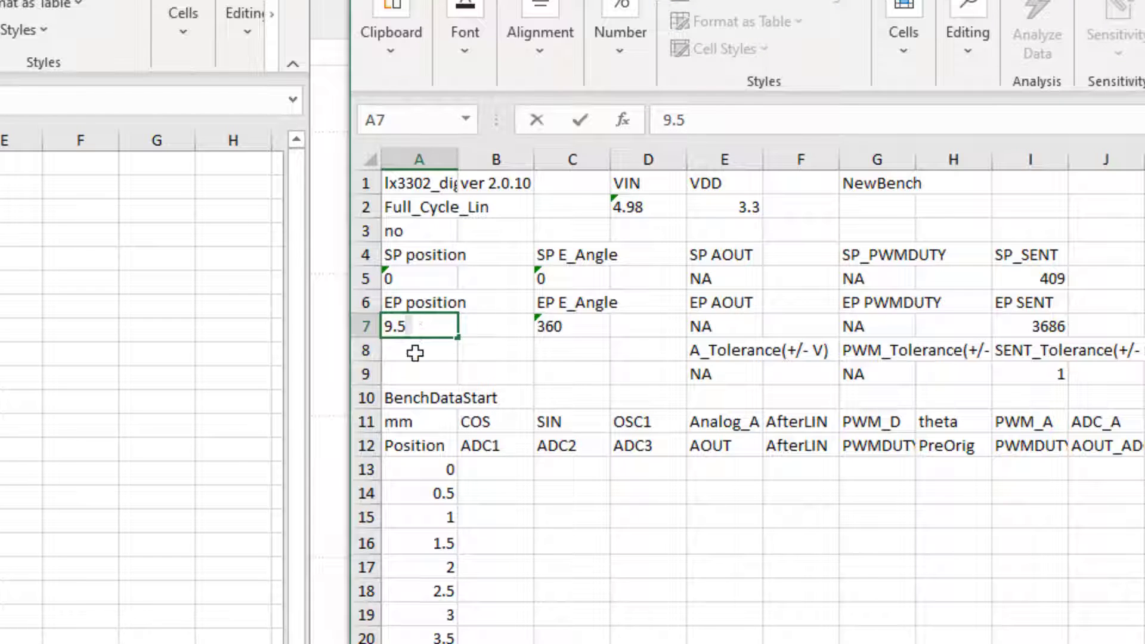
click(416, 353)
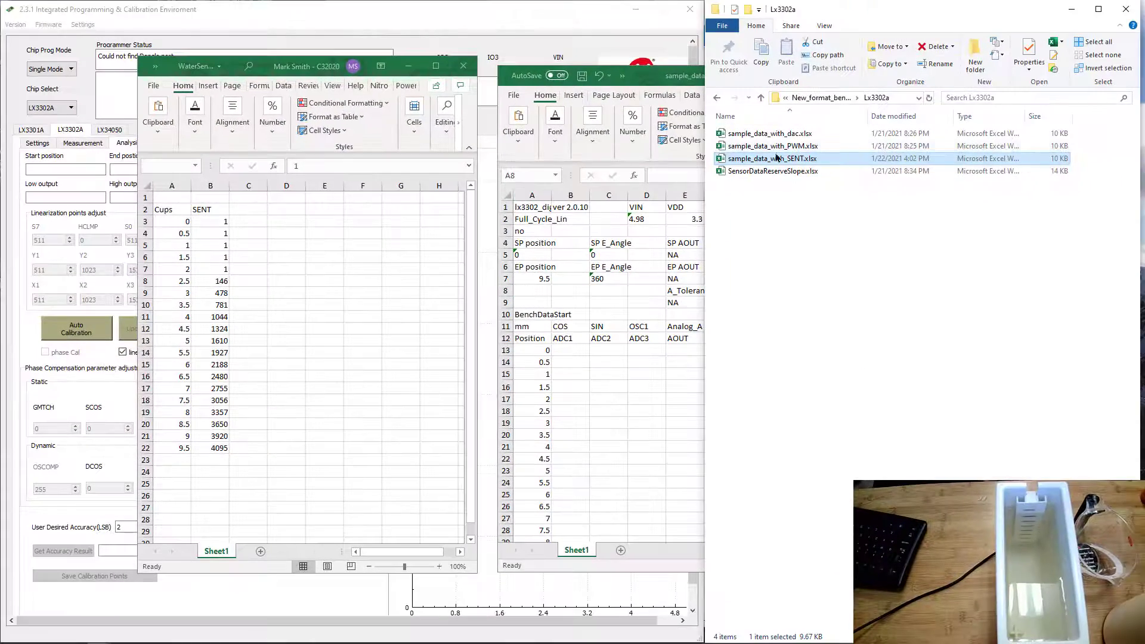
Close sample_data_with_SENT.xlsx without saving, dismissing the OneDrive save prompt.
click(844, 162)
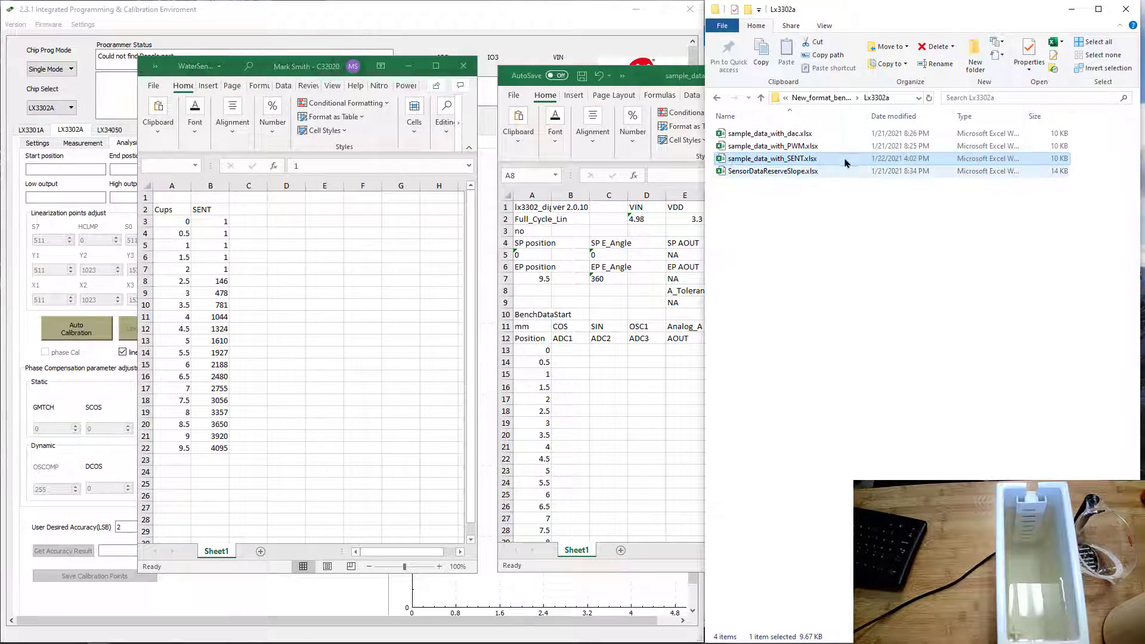
click(671, 74)
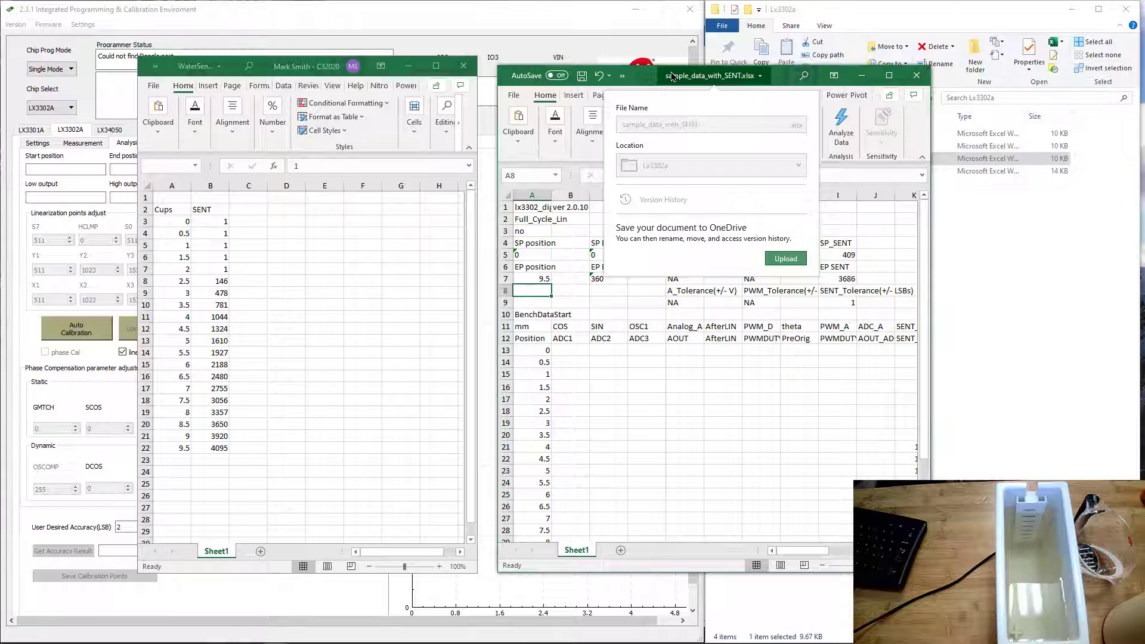
click(638, 77)
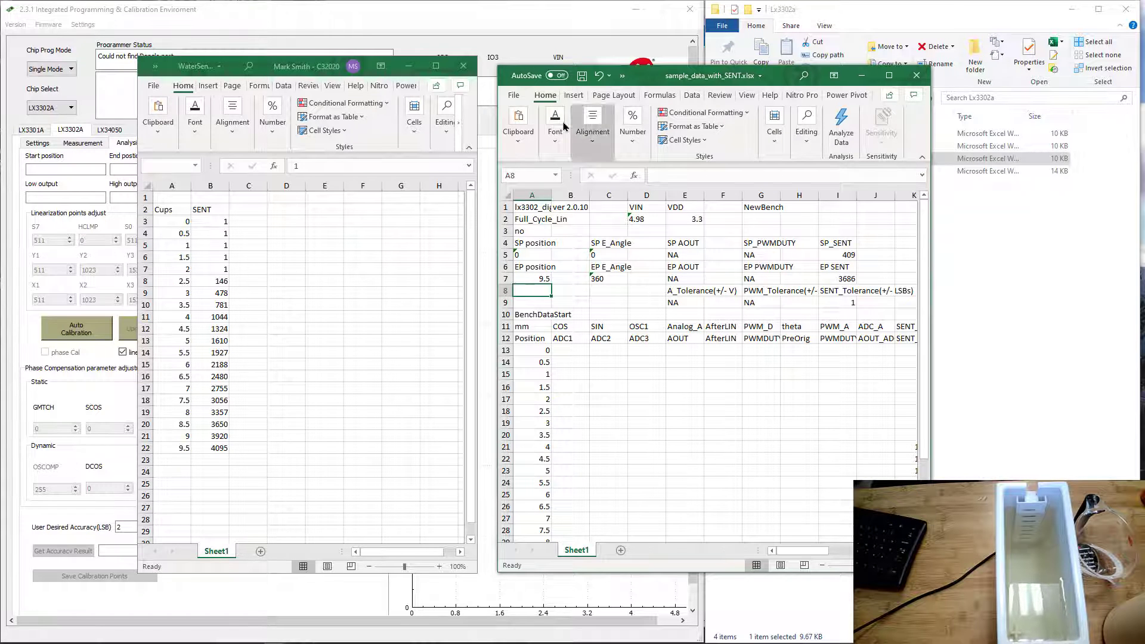
click(917, 75)
click(576, 347)
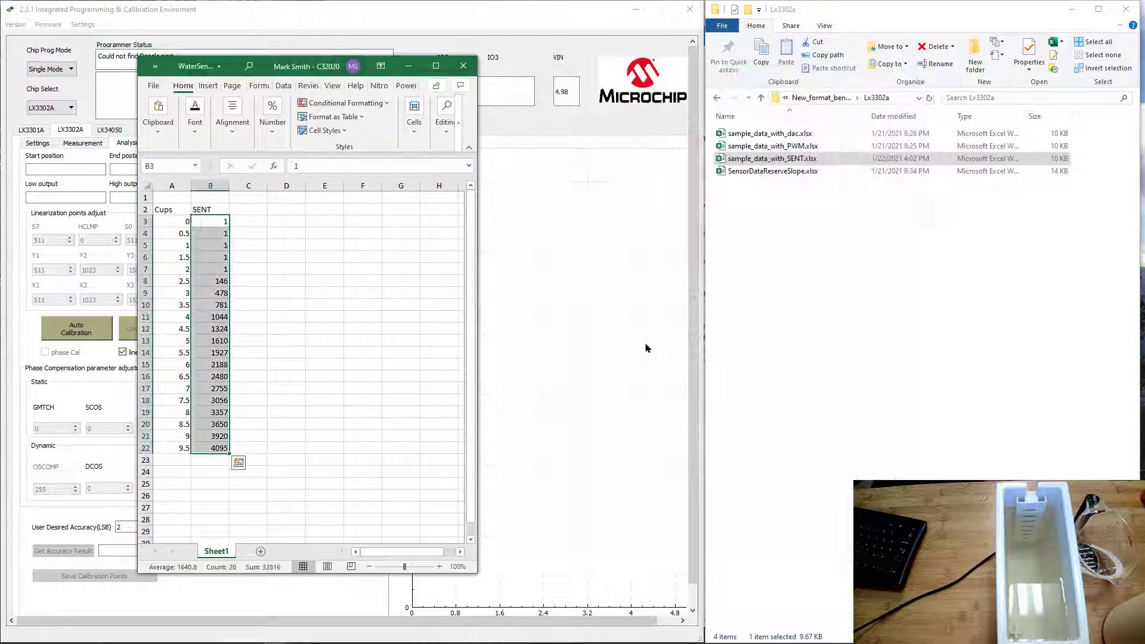
Navigate File Explorer up to IPCE_2.3.1\BENCH and minimize the remaining Excel window.
click(762, 98)
click(762, 98)
click(761, 98)
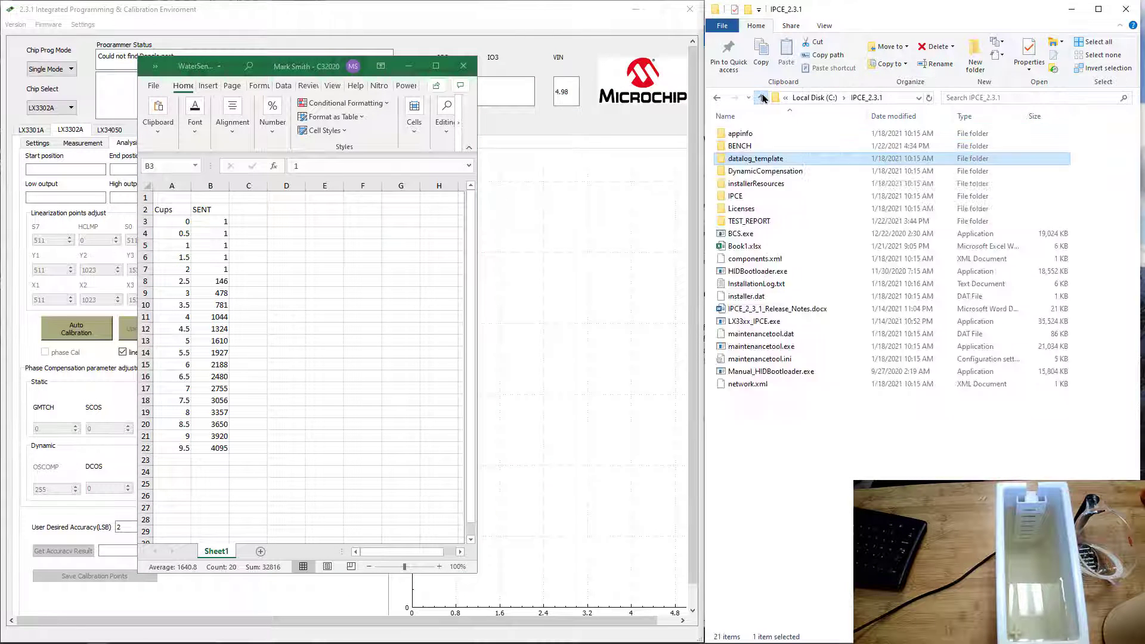
double_click(745, 145)
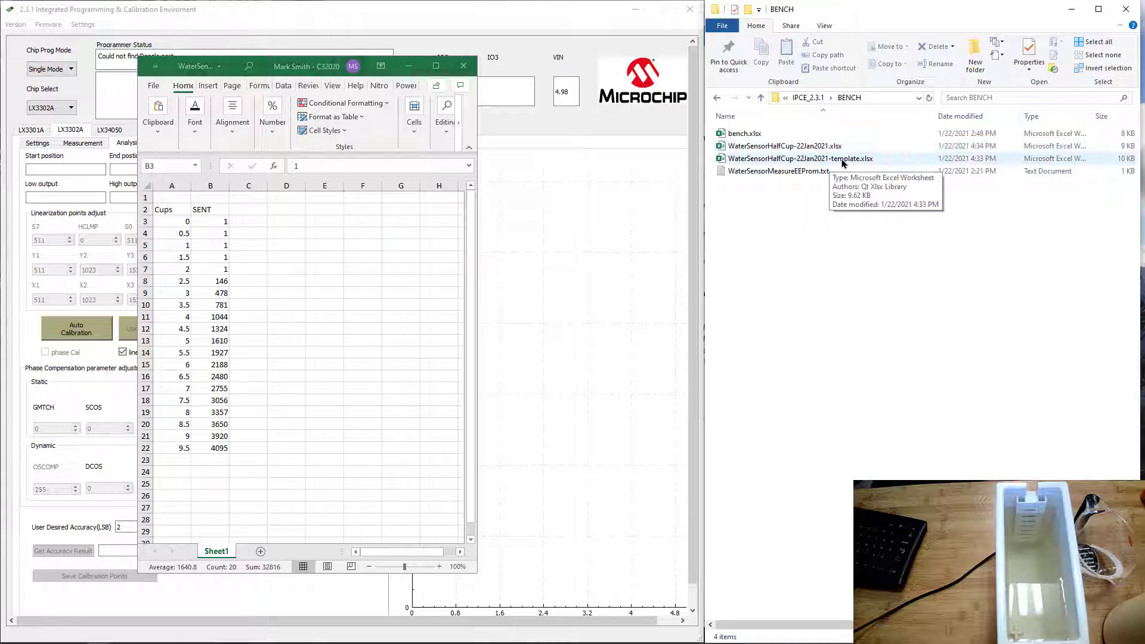
drag(412, 71, 445, 98)
click(442, 94)
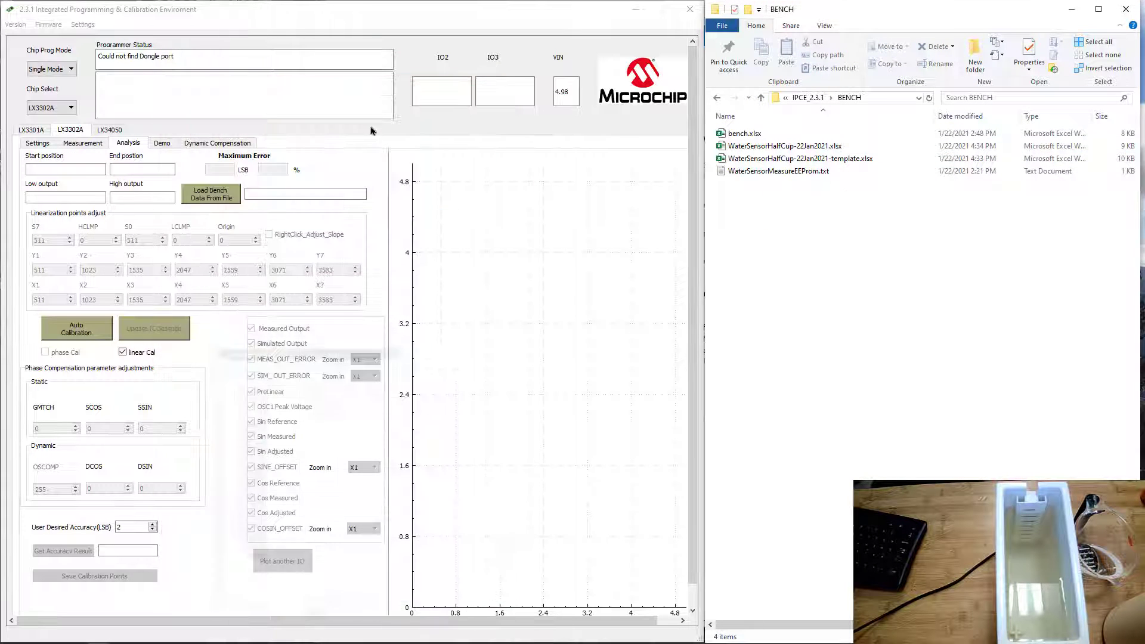
Load WaterSensorHalfCup-22Jan2021-template.xlsx from BENCH as bench data and acknowledge the Success message.
click(222, 198)
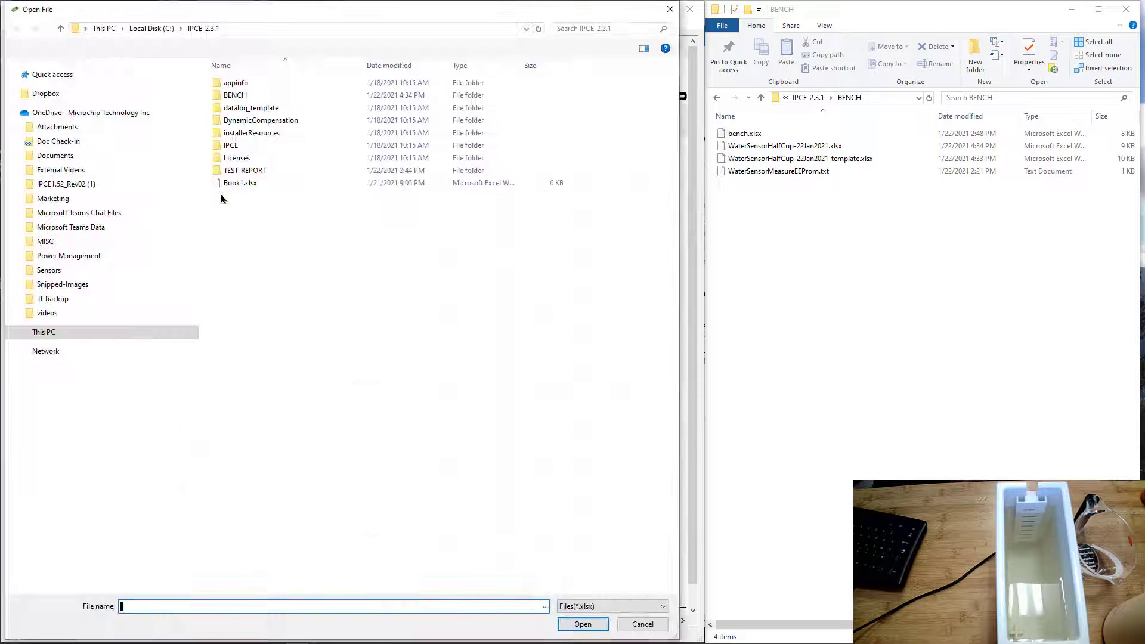
double_click(232, 96)
double_click(259, 85)
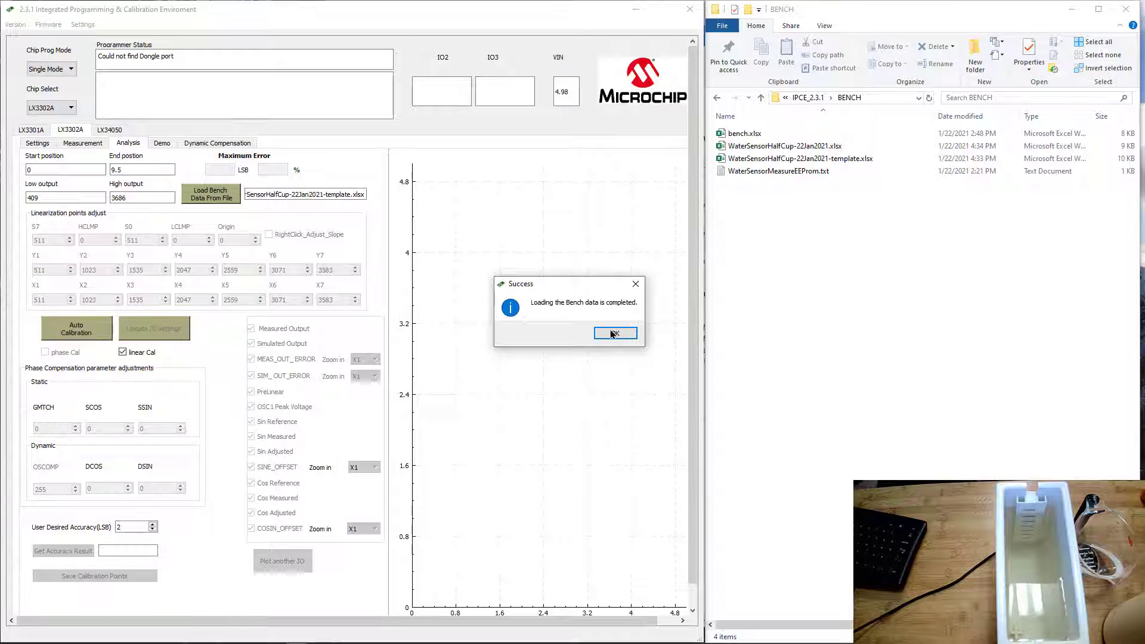
click(614, 333)
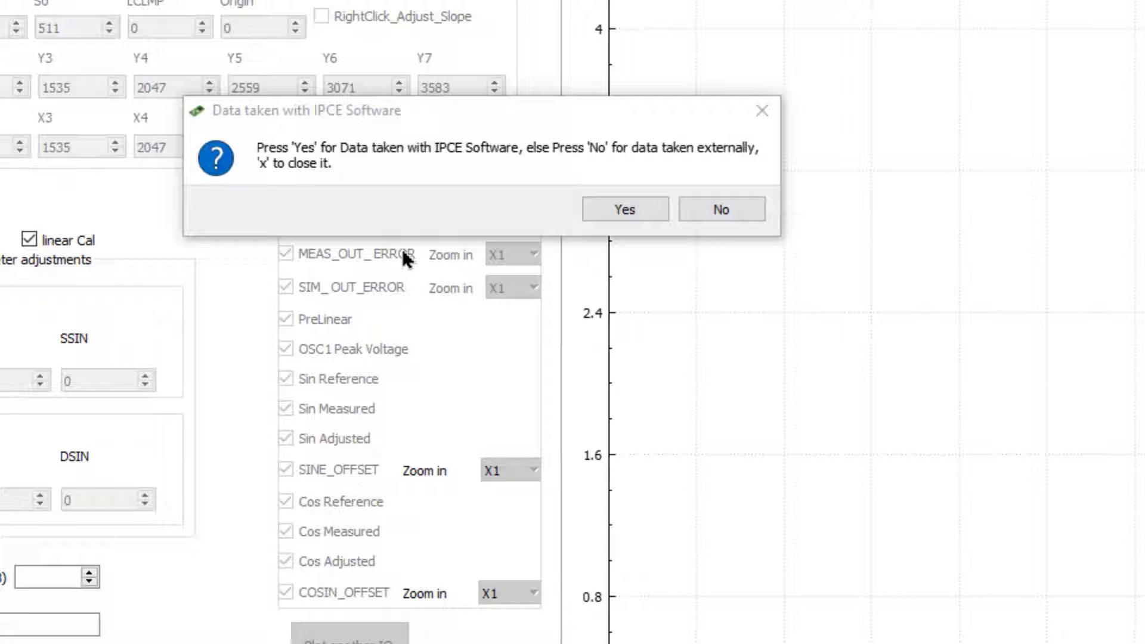
Answer No to IPCE-taken data and factory-default EEPROM, selecting WaterSensorMeasureEEProm.txt.
click(724, 209)
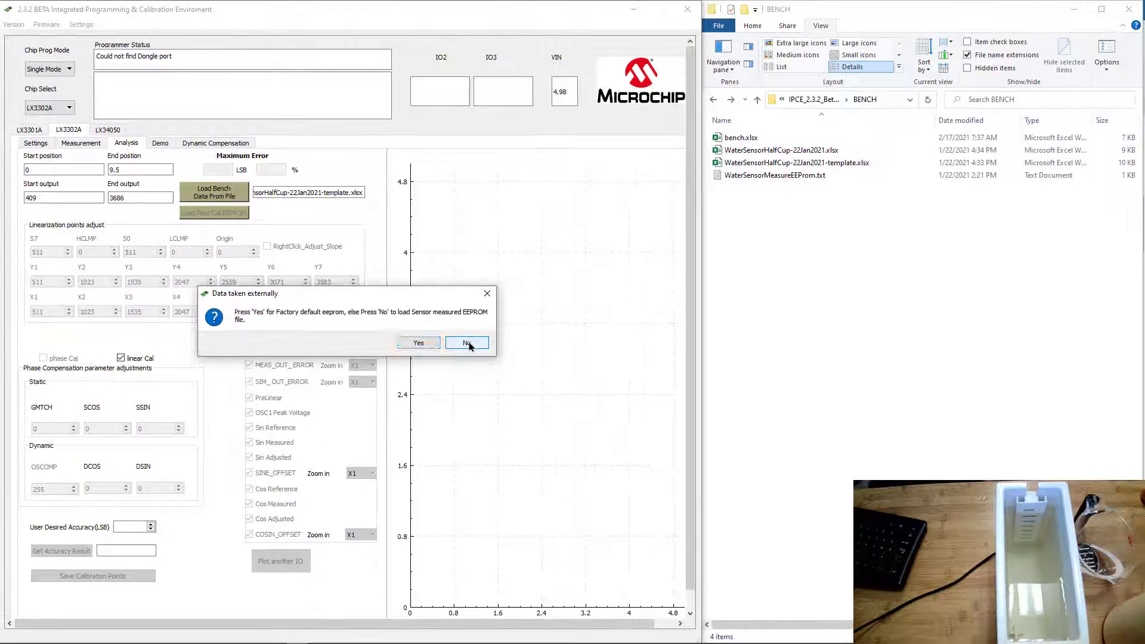
click(467, 343)
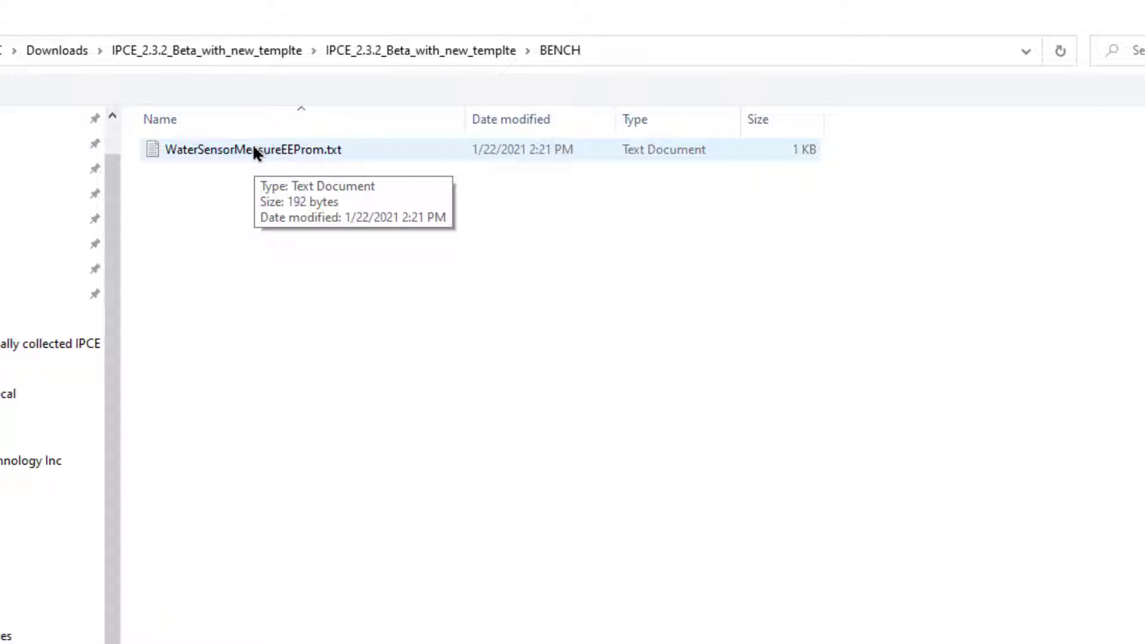
click(253, 149)
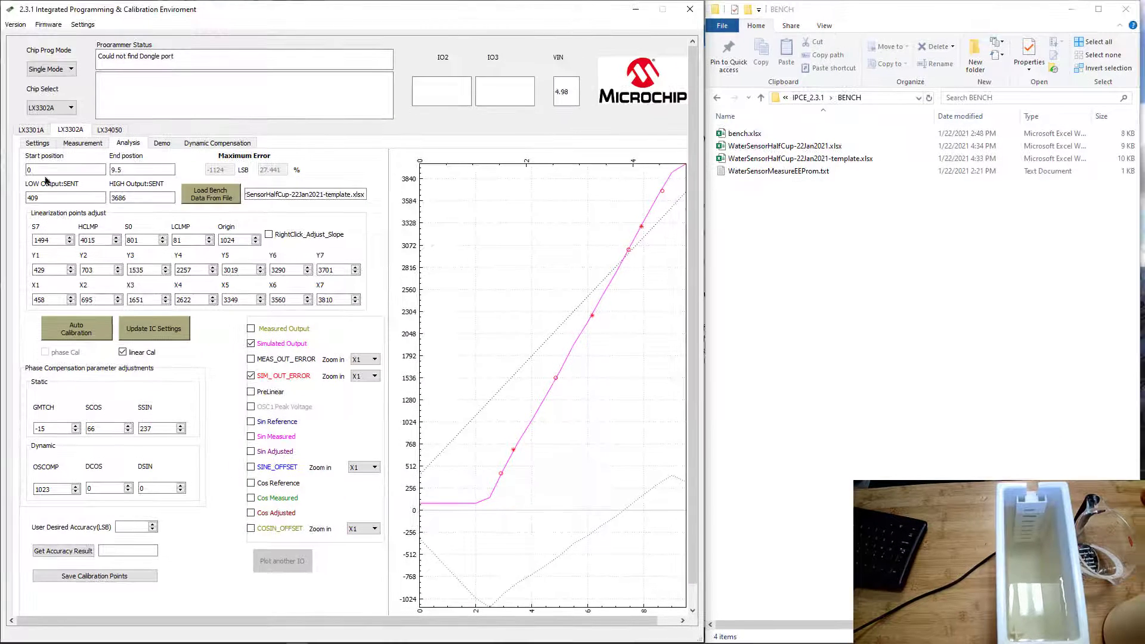
Set Start position 3, End position 9.0 and HIGH Output:SENT 3900.
double_click(36, 170)
text(3)
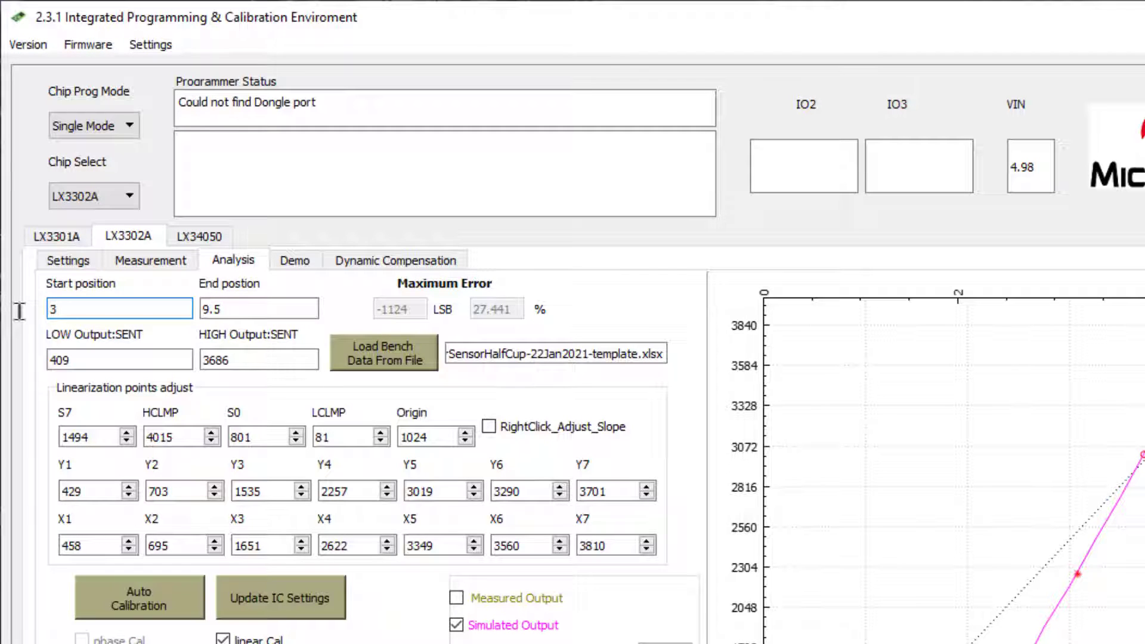
click(244, 304)
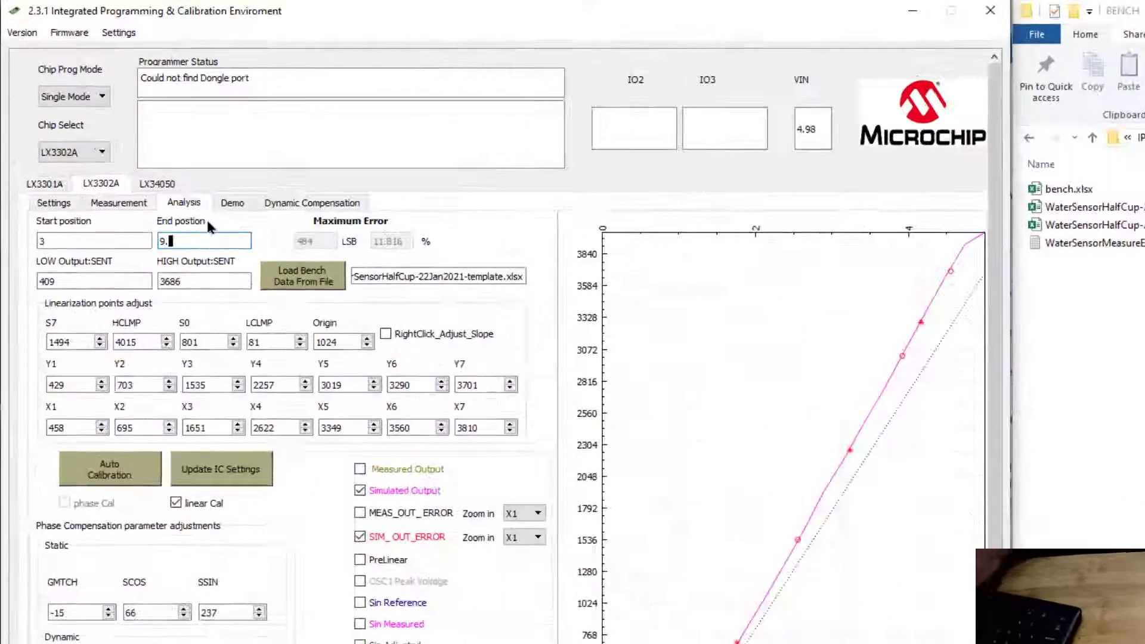
key(BackSpace)
text(0)
click(258, 384)
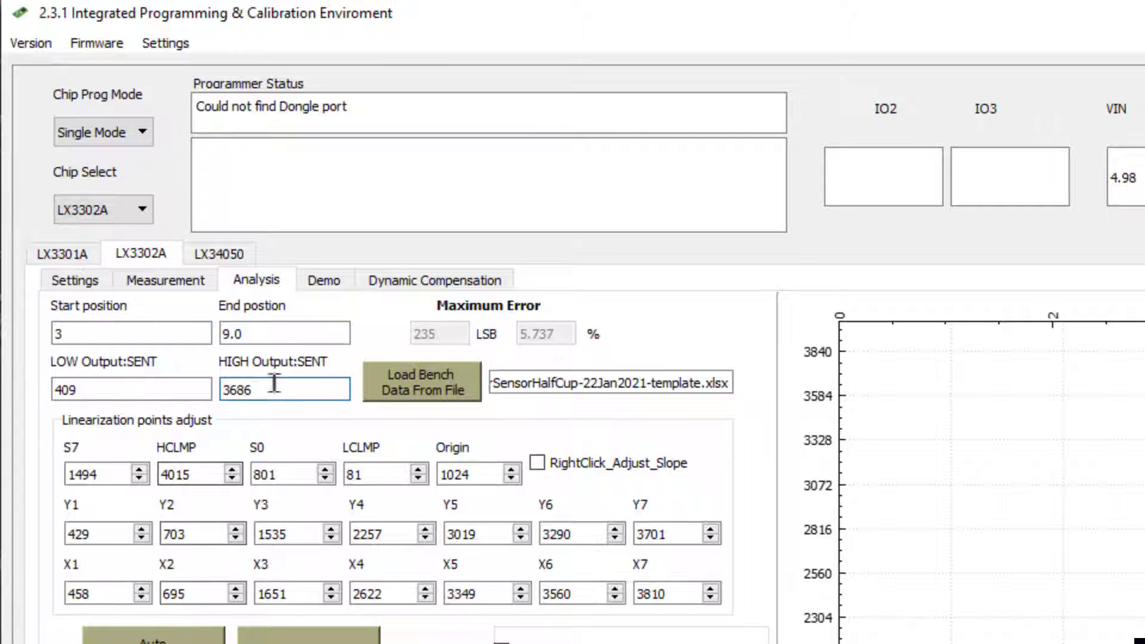
drag(256, 389, 205, 388)
text(3900)
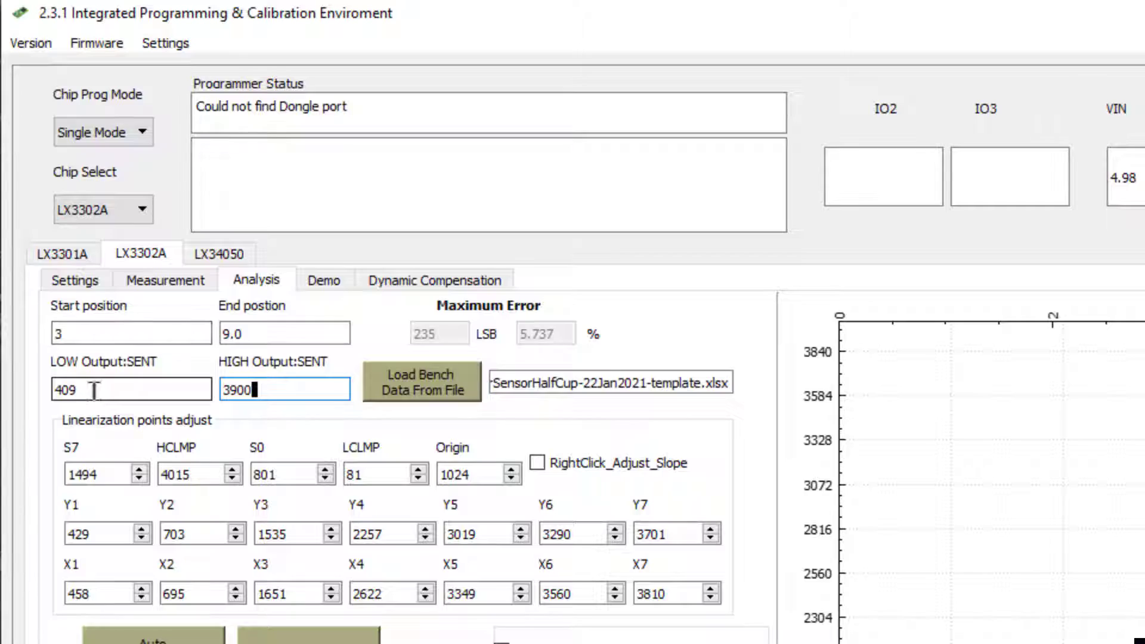
Run Auto Calibration to bring the maximum error down to -10 LSB (0.244%).
click(152, 639)
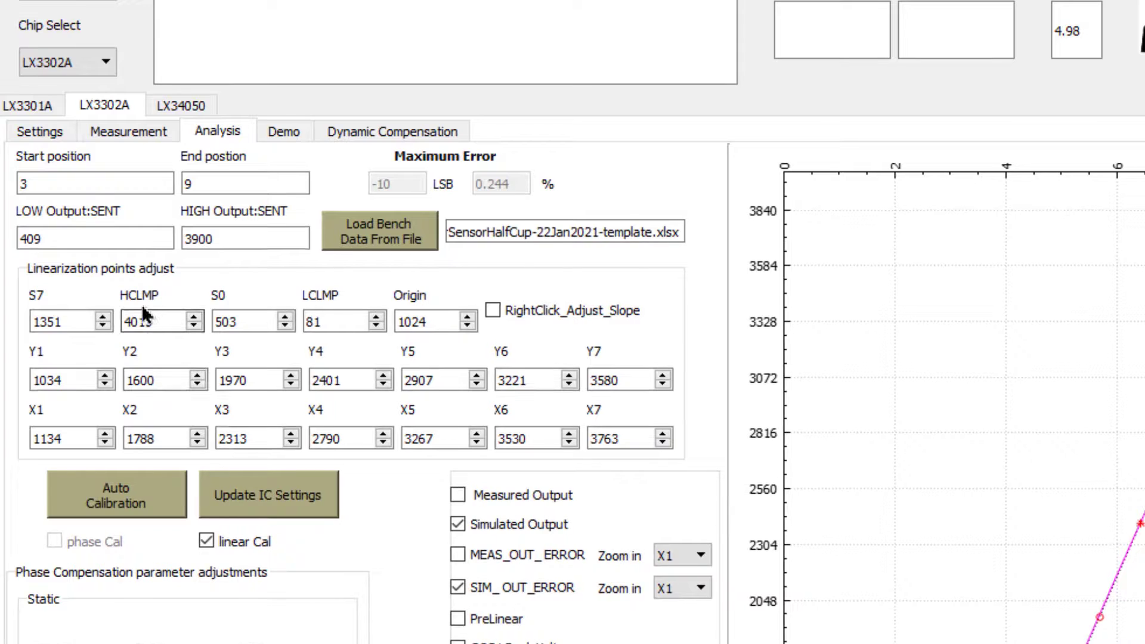
click(136, 322)
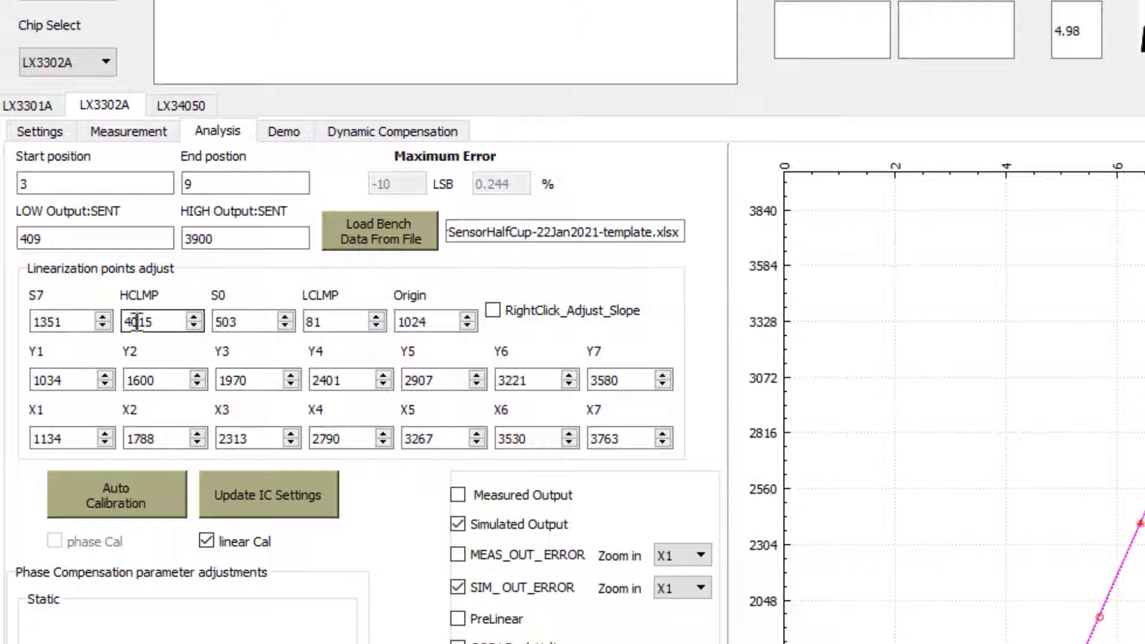
click(248, 325)
click(327, 326)
click(262, 325)
click(172, 321)
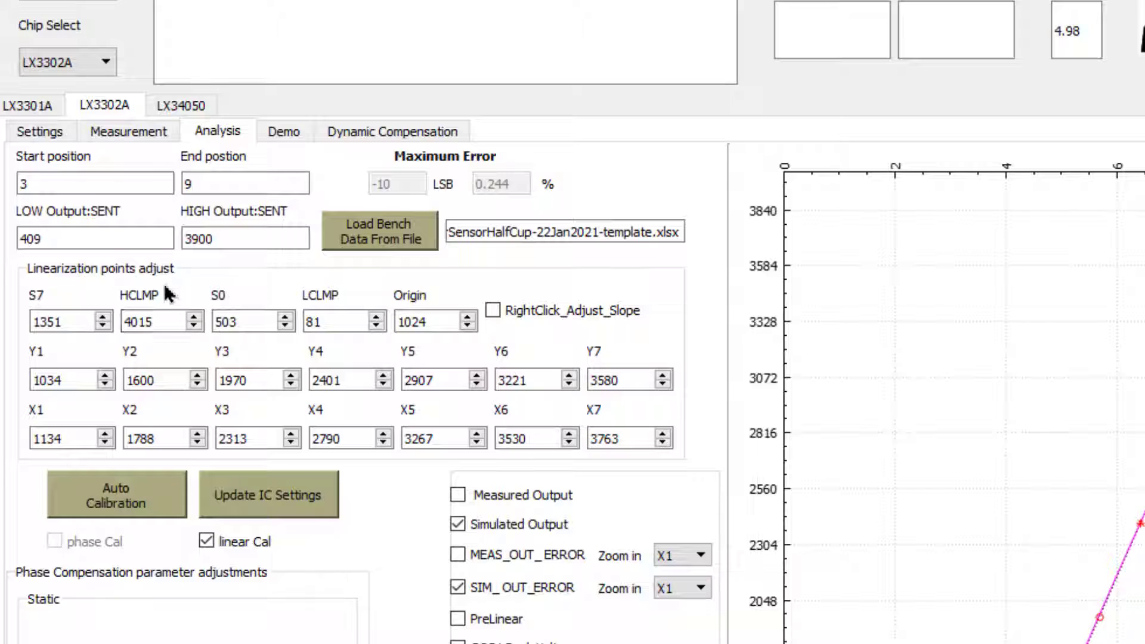
click(165, 322)
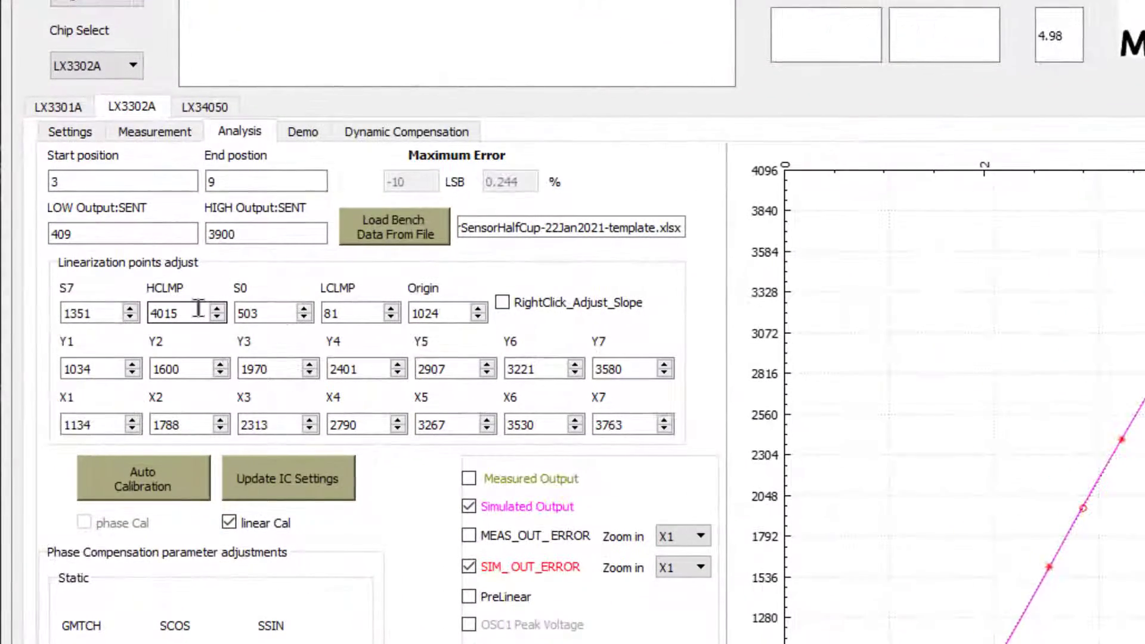
Change the clamp limits: HCLMP from 4015 to 3900 and LCLMP to 409.
double_click(191, 313)
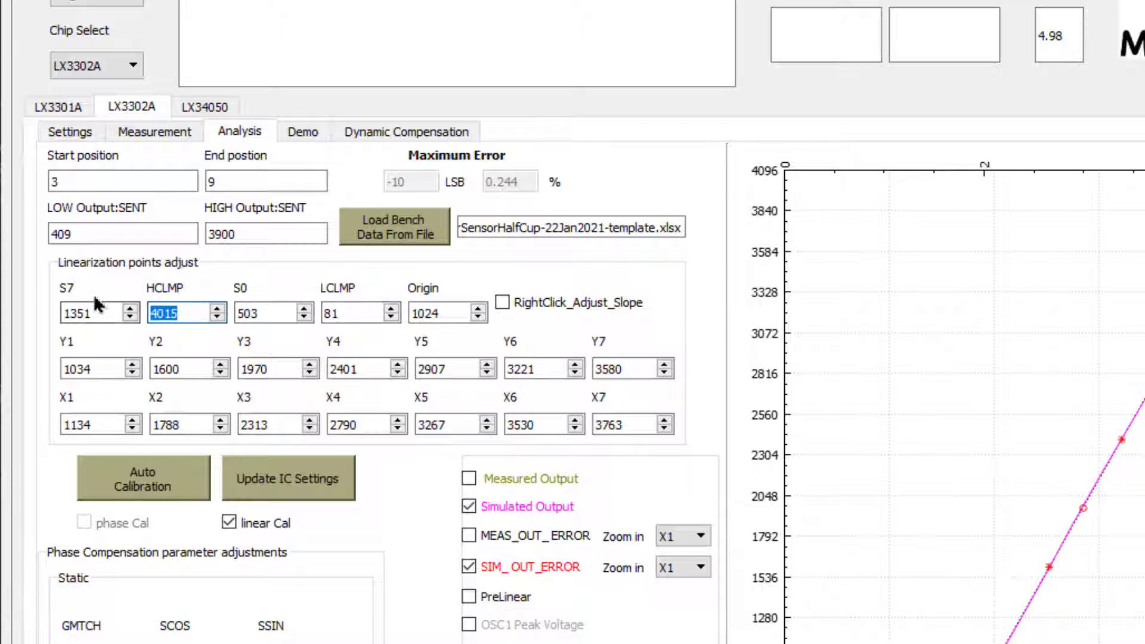
text(3900)
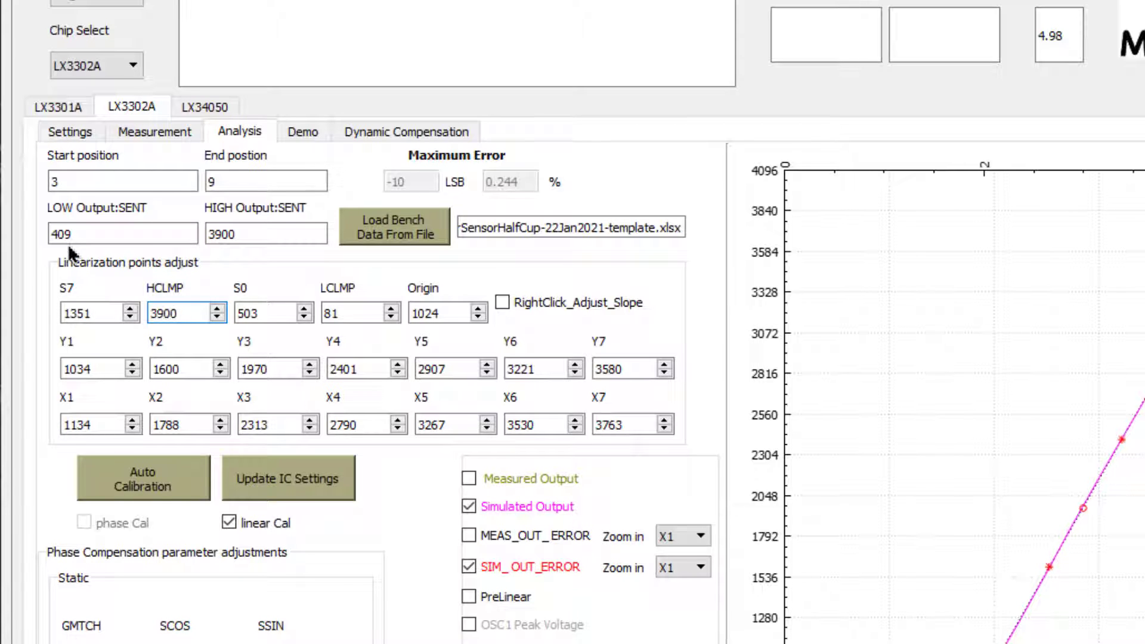
click(360, 313)
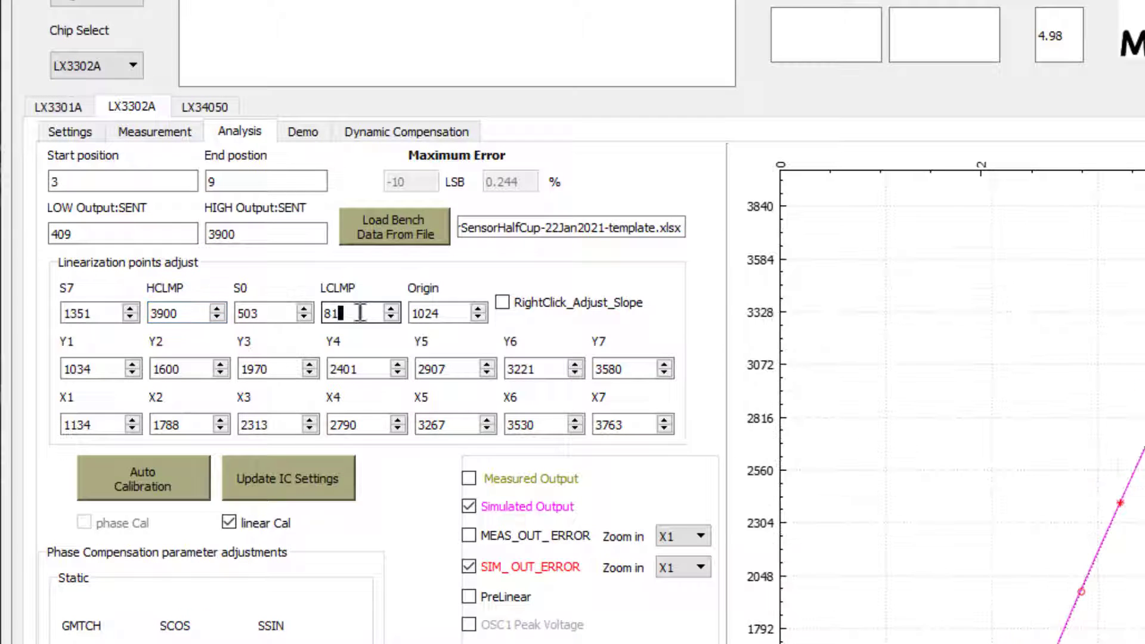
key(BackSpace)
text(409)
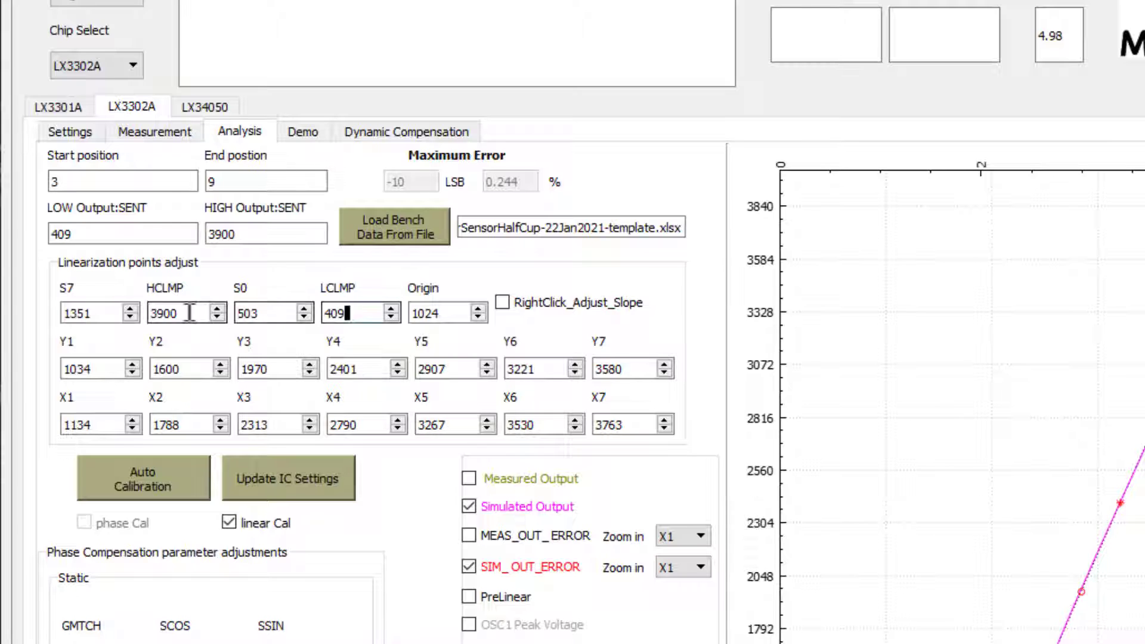
click(180, 313)
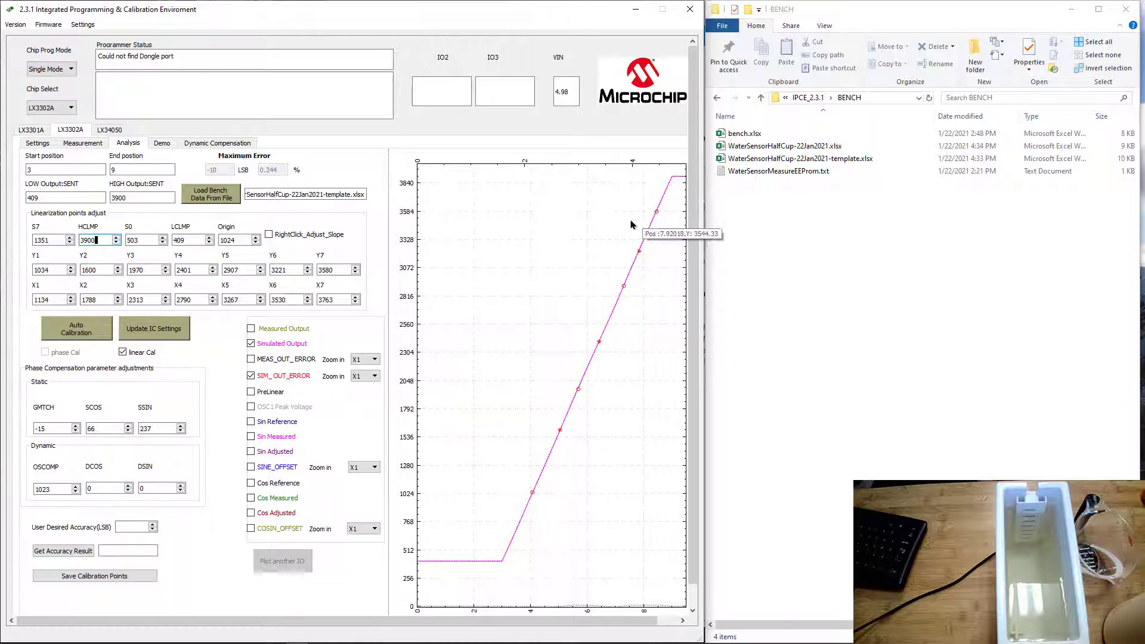
Check the measurement and EEPROM pages, then return to Analysis showing output clamped at 409 and 3900.
click(83, 144)
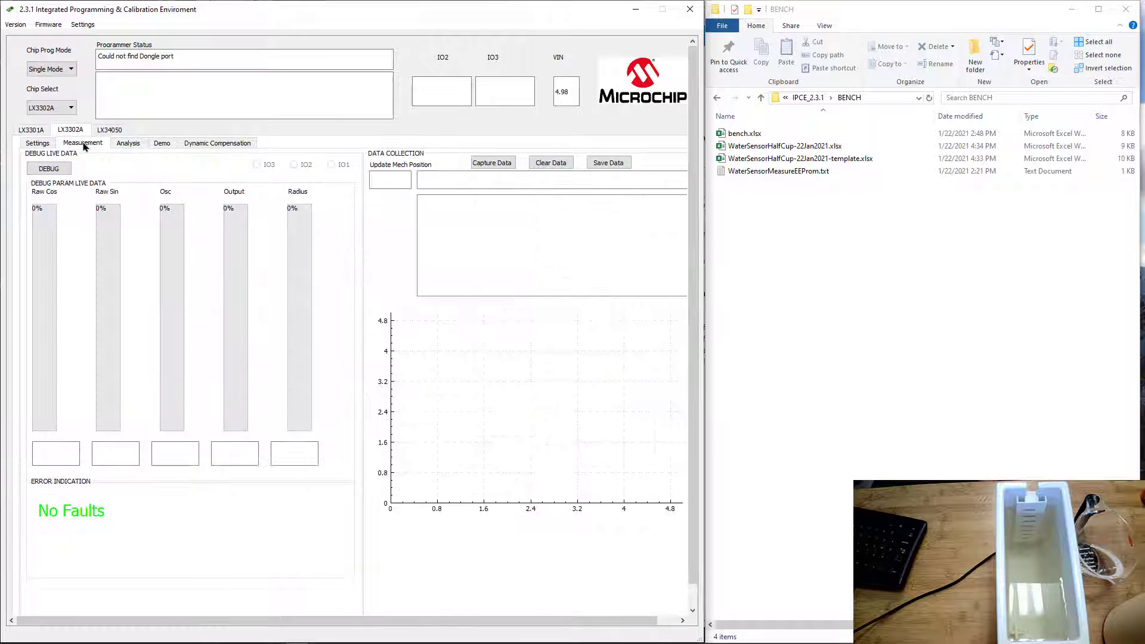
click(37, 144)
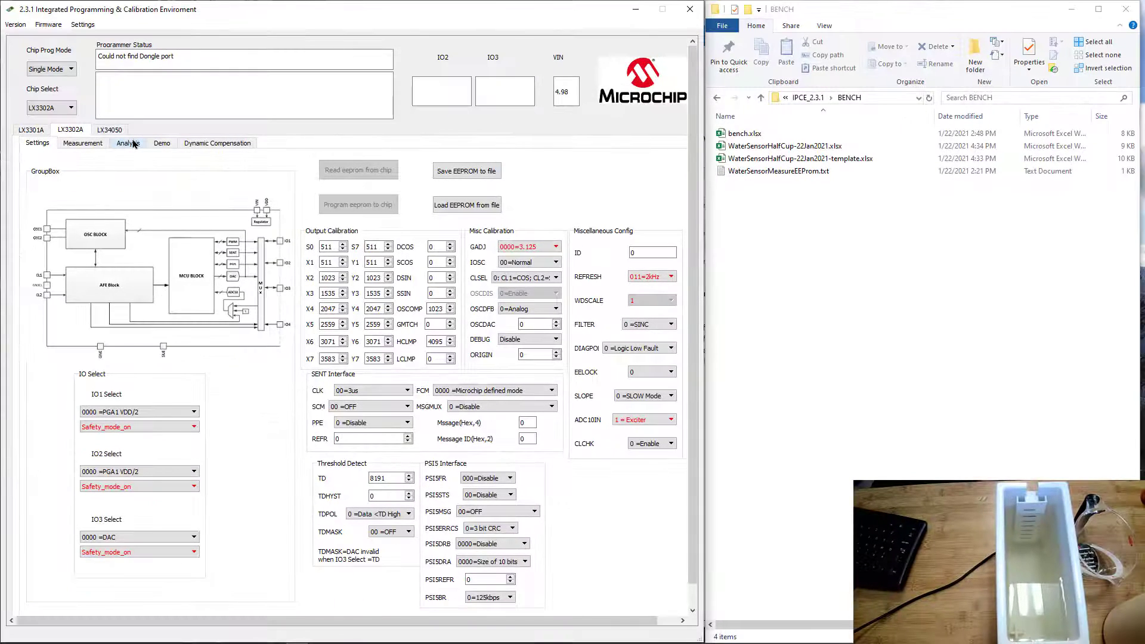
click(128, 143)
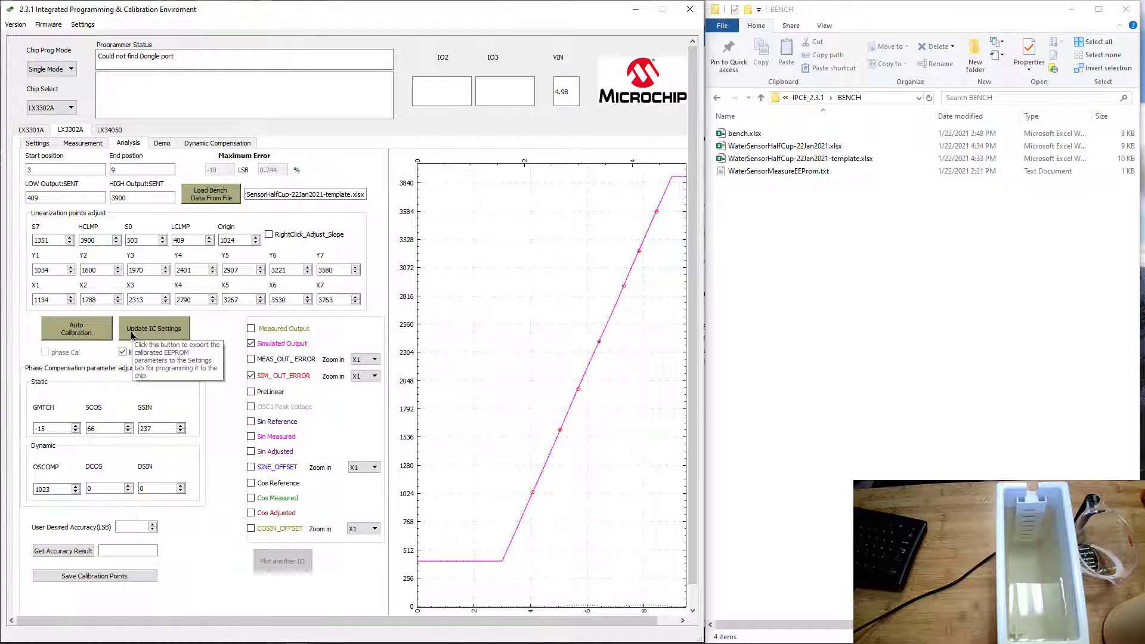
Export the calibrated values to the IC settings and save the EEPROM as WaterSensoCalibratedEEProm.txt.
click(132, 334)
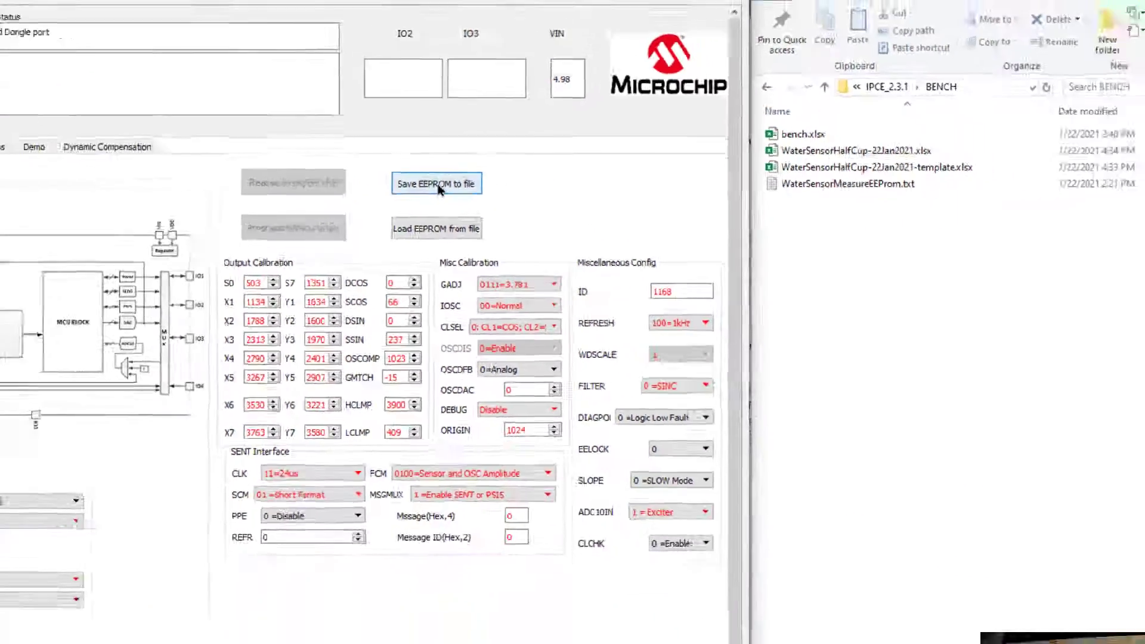
click(374, 215)
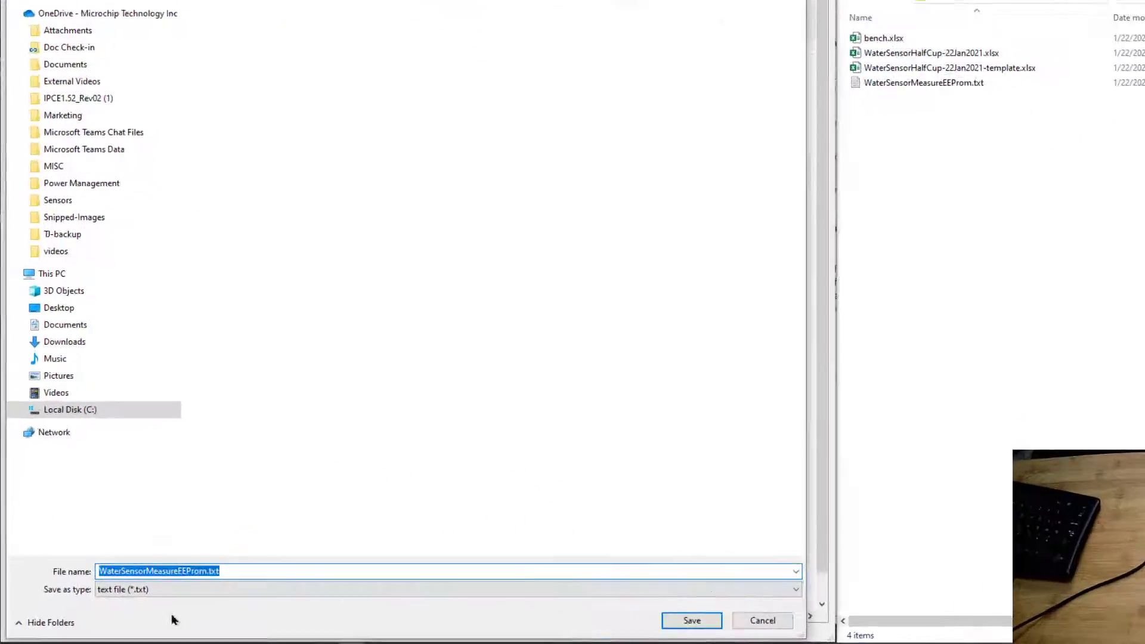
click(206, 583)
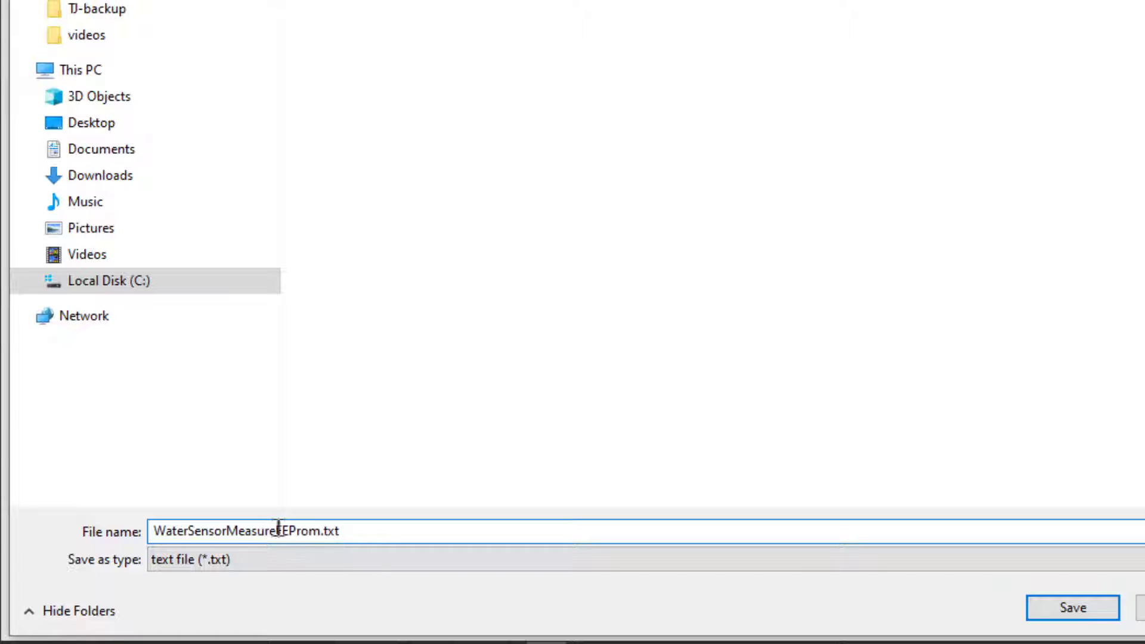
drag(276, 529, 225, 529)
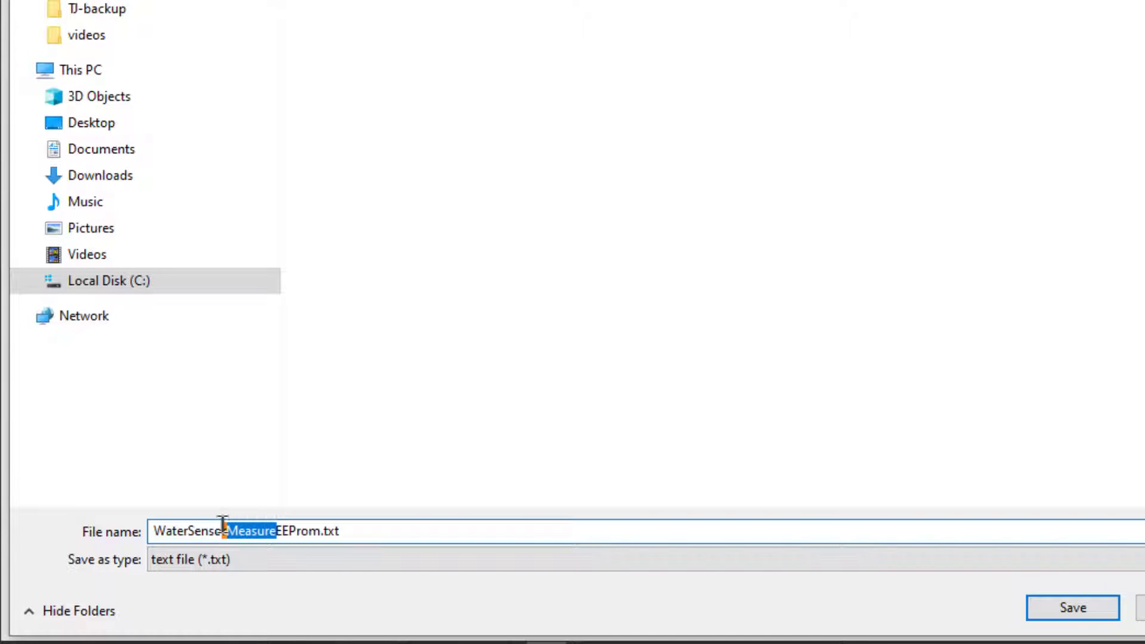
text(Calibrated)
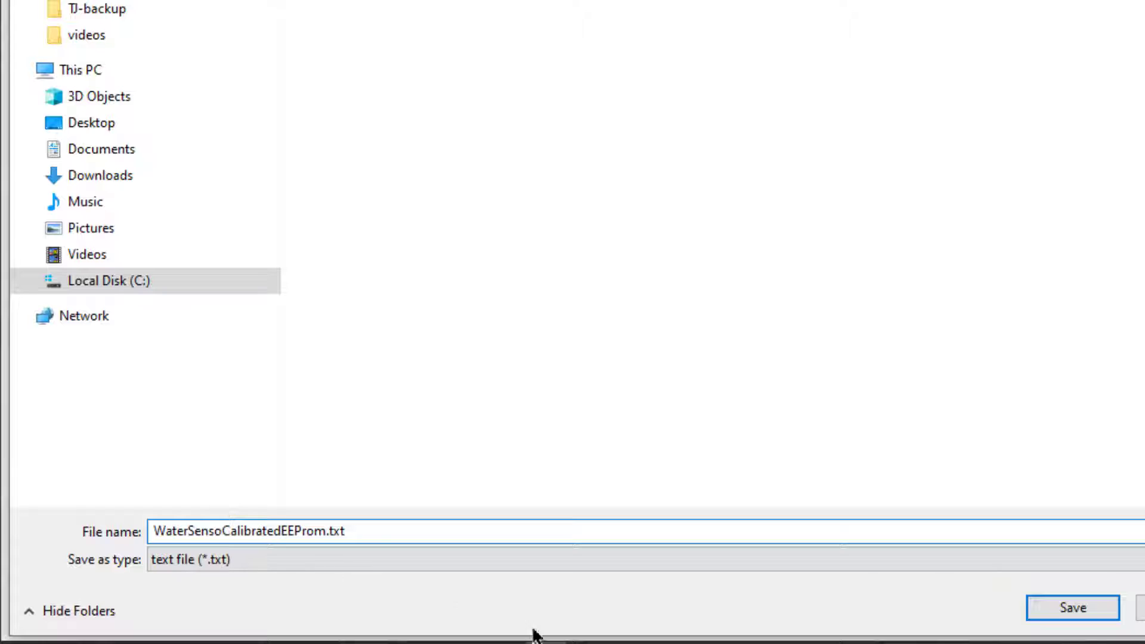
click(1073, 608)
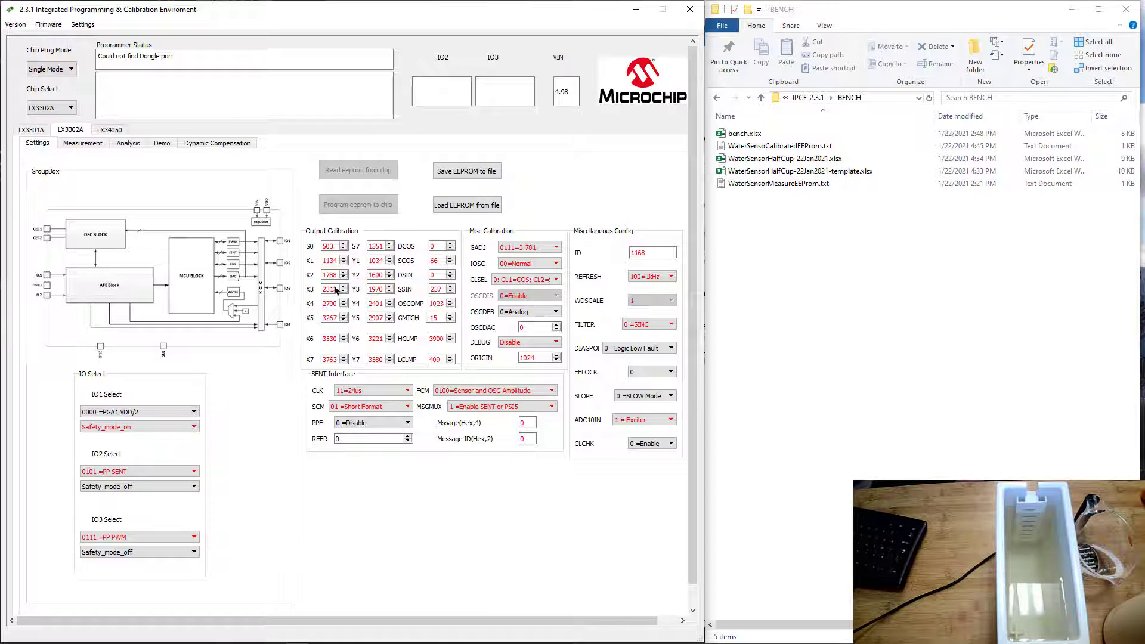
Go back to the Analysis view and focus the LCLMP low clamp value of 409.
click(129, 144)
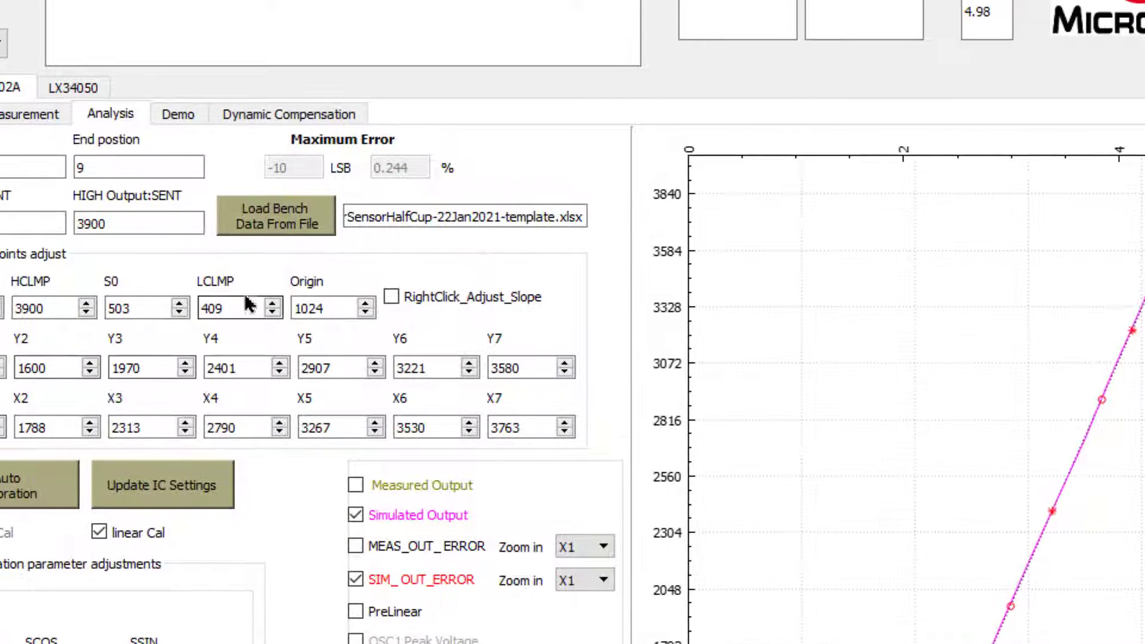
click(237, 309)
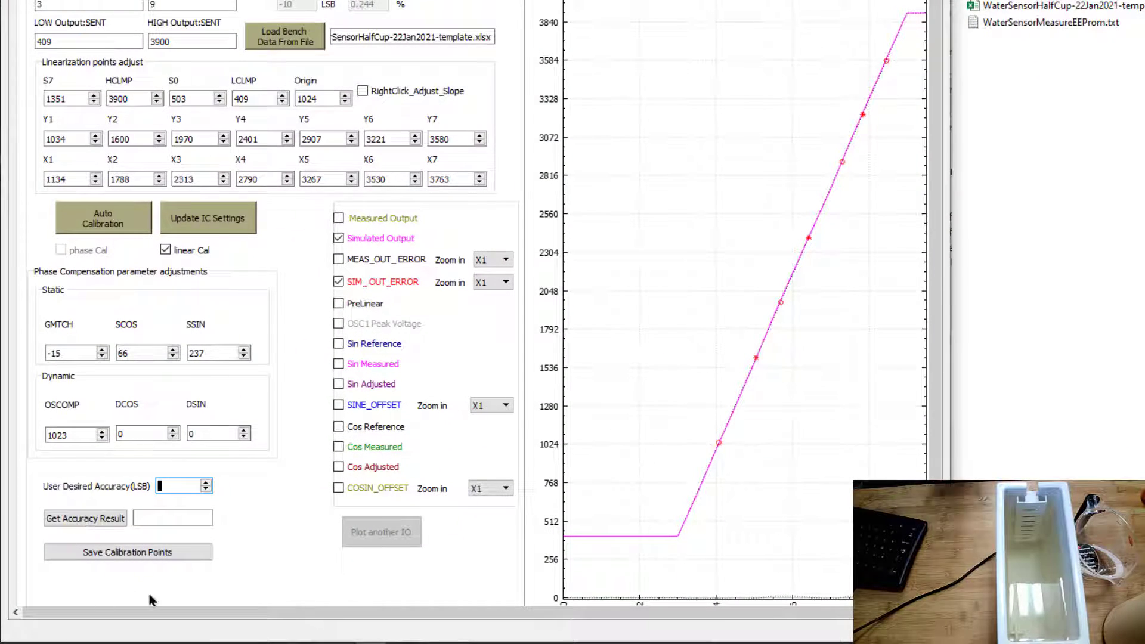
Enter a desired accuracy of 5 LSB and compute the accuracy result.
text(5)
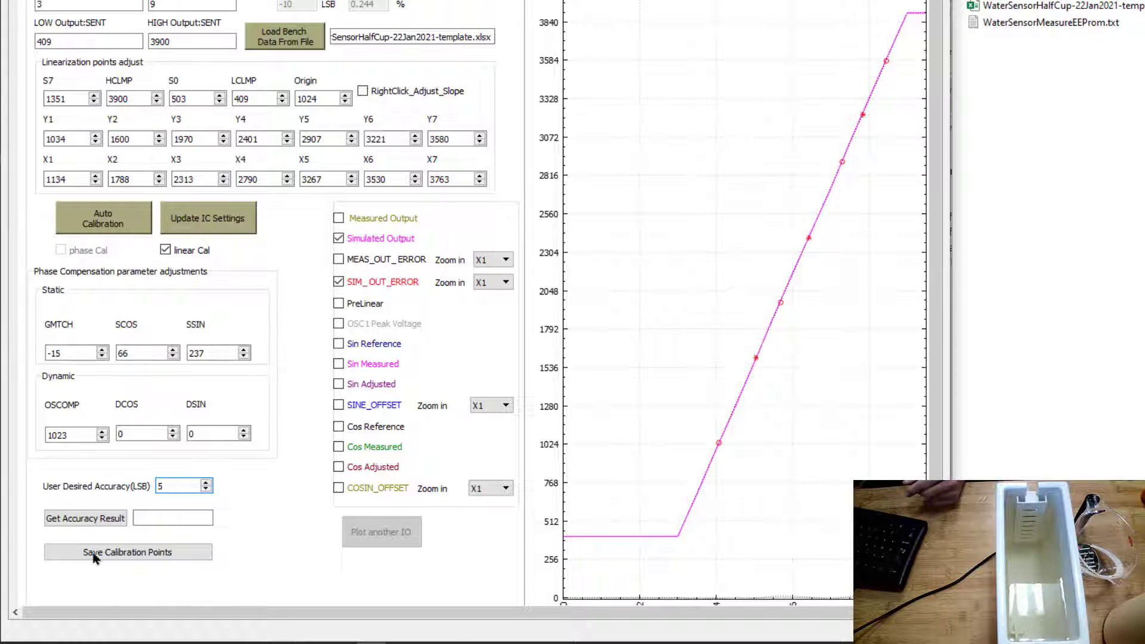
click(93, 520)
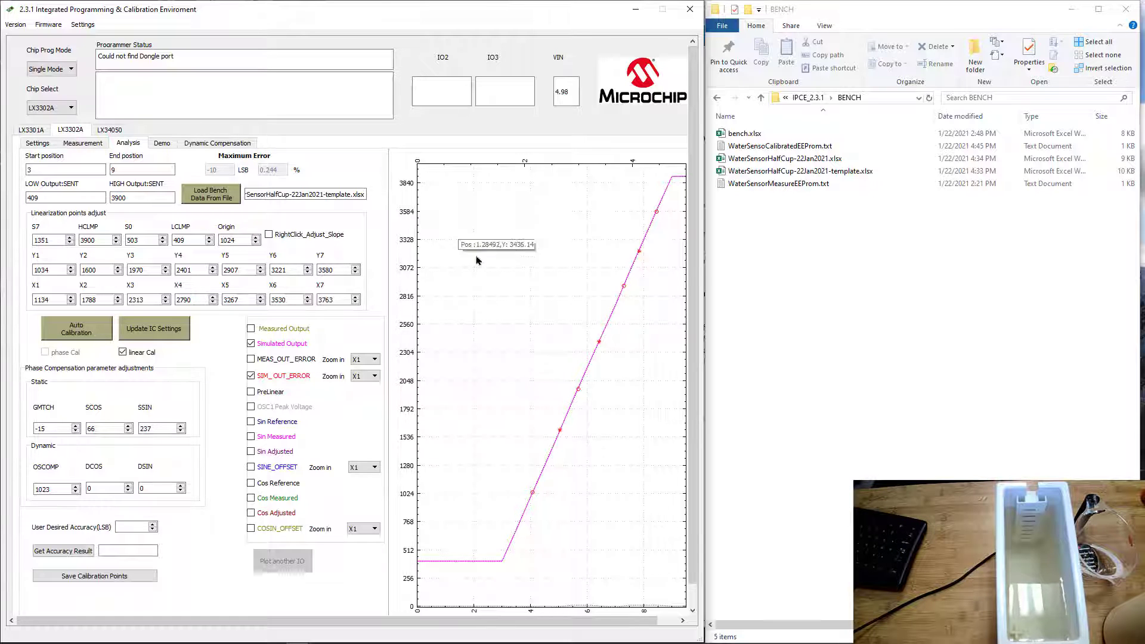
Load SensorDataReserveSlope.xlsx from datalog_template > New_format_bench_with_eeprom > Lx3302a and plot its graph.
click(209, 194)
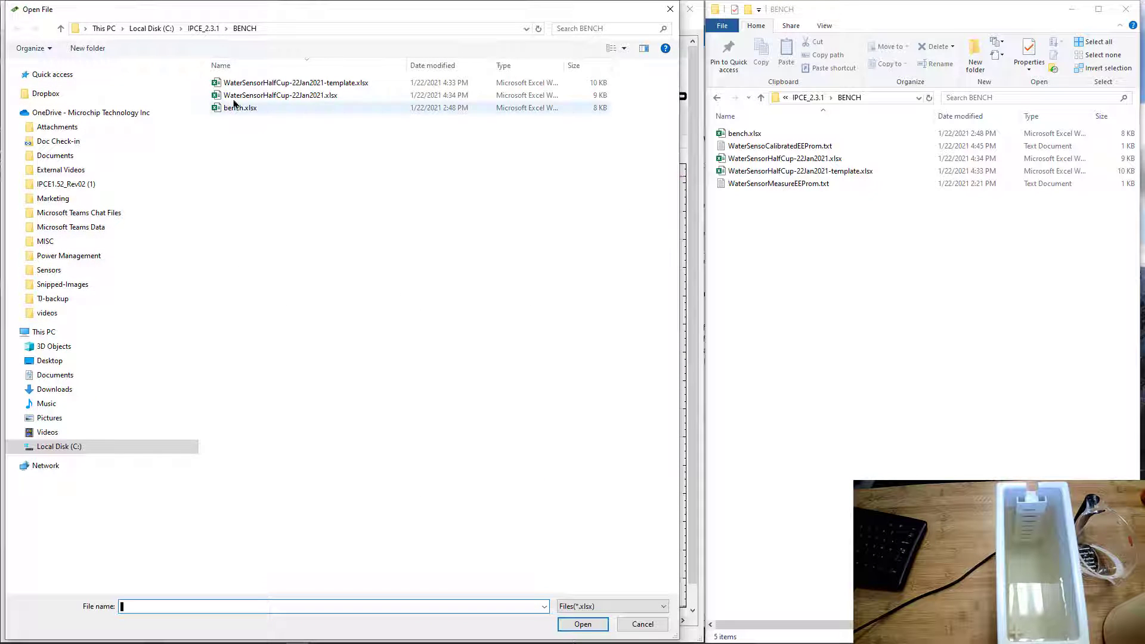
click(204, 28)
double_click(235, 108)
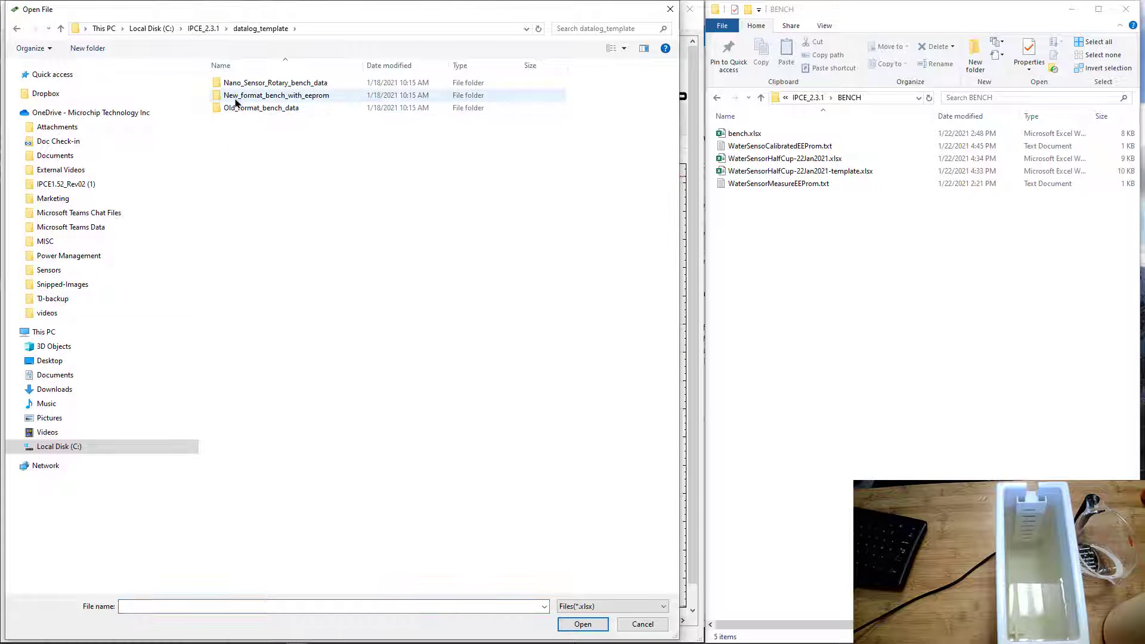
double_click(236, 96)
double_click(236, 102)
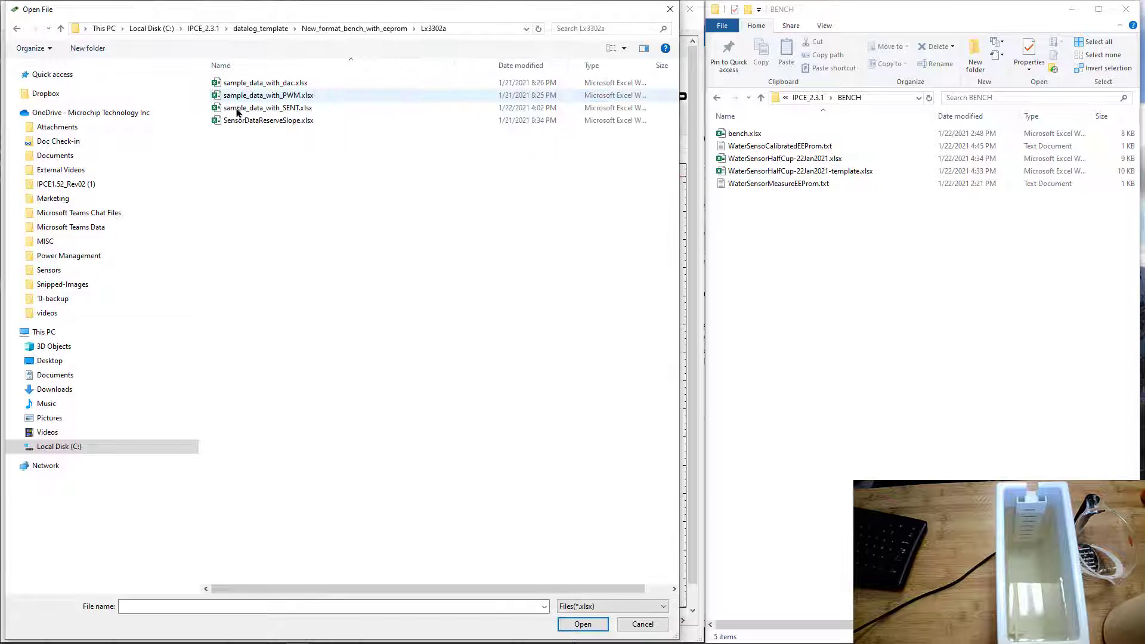
click(238, 121)
double_click(238, 122)
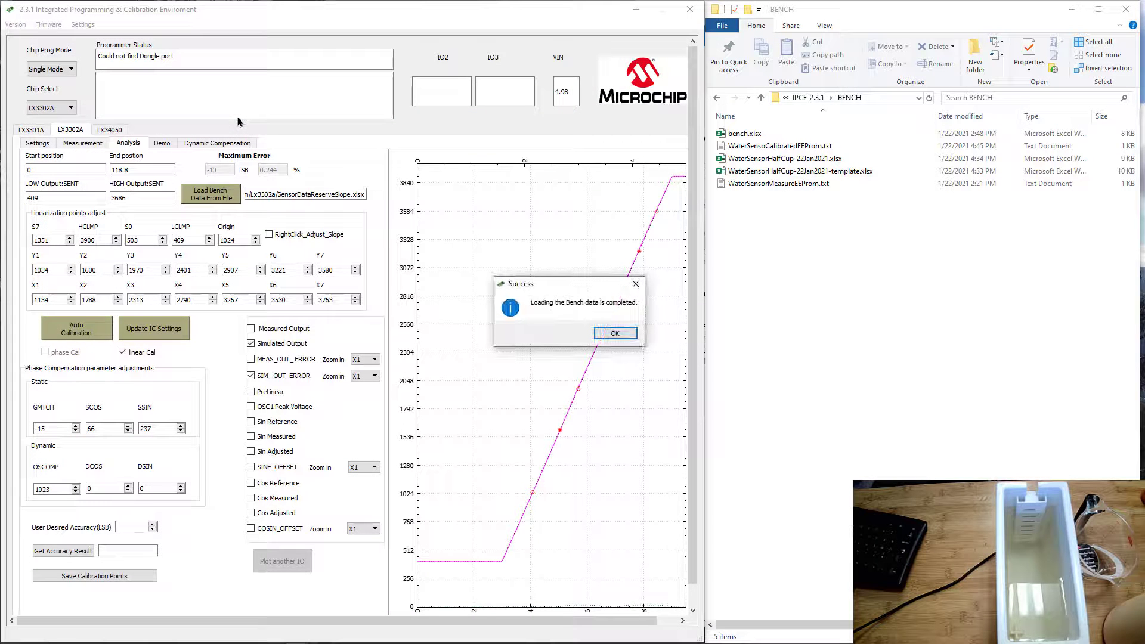
click(612, 334)
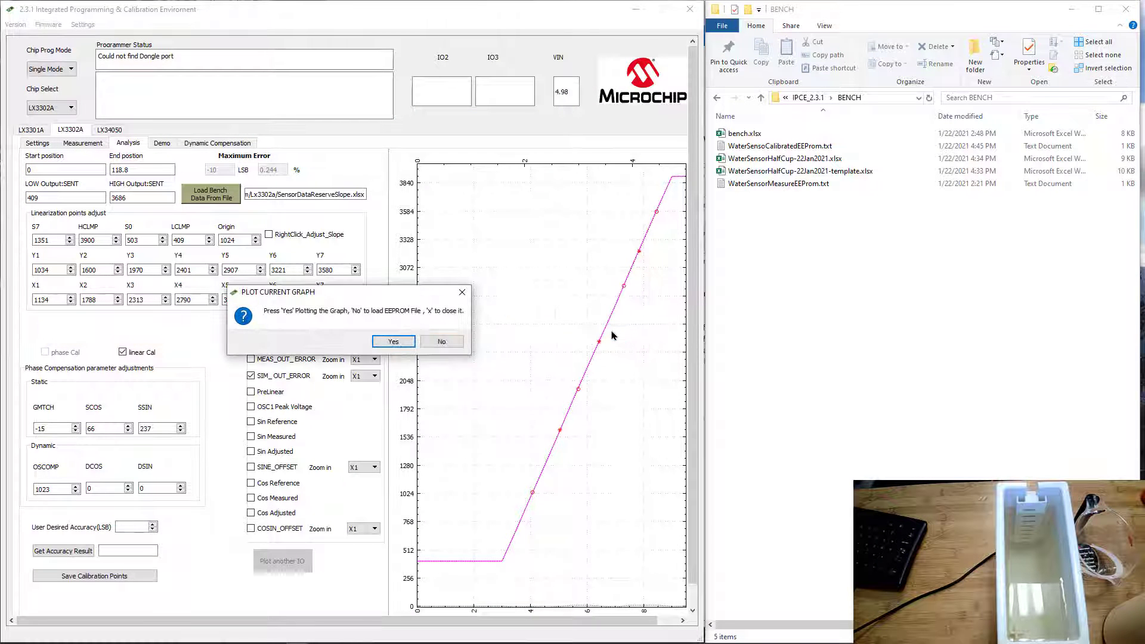
click(395, 344)
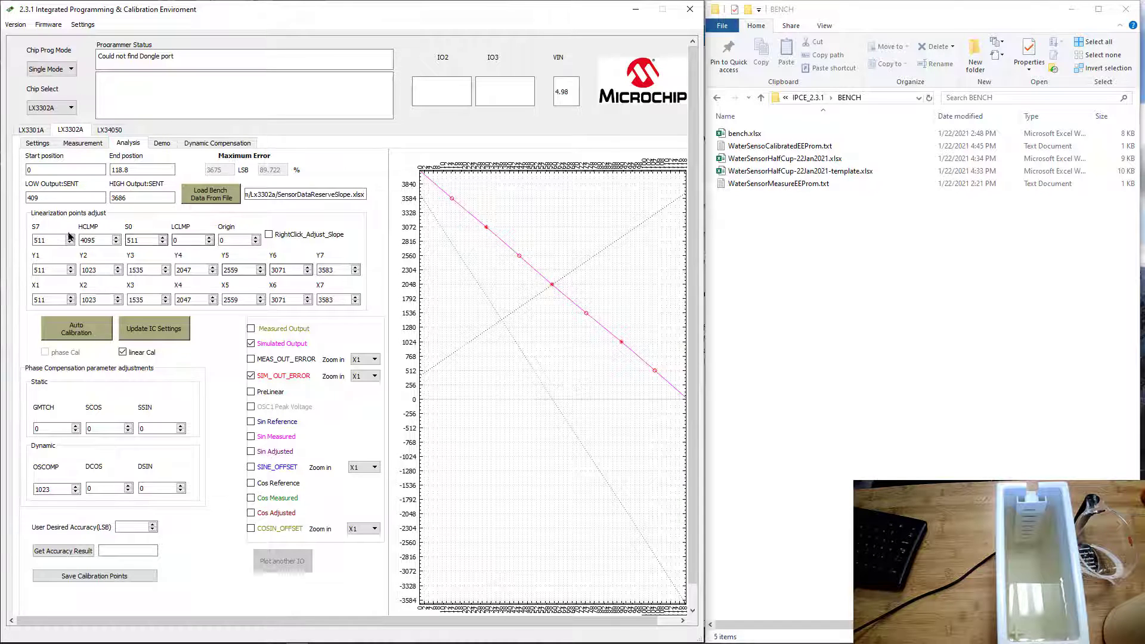
Change LOW Output:SENT to 3686 and HIGH Output:SENT to 409.
click(44, 198)
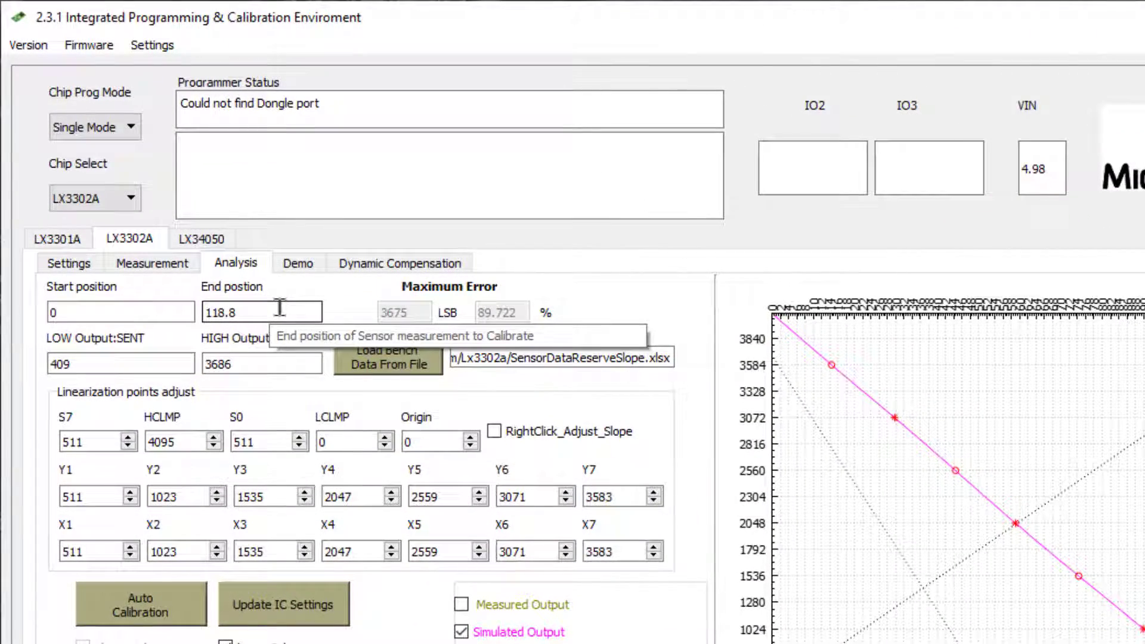
click(280, 308)
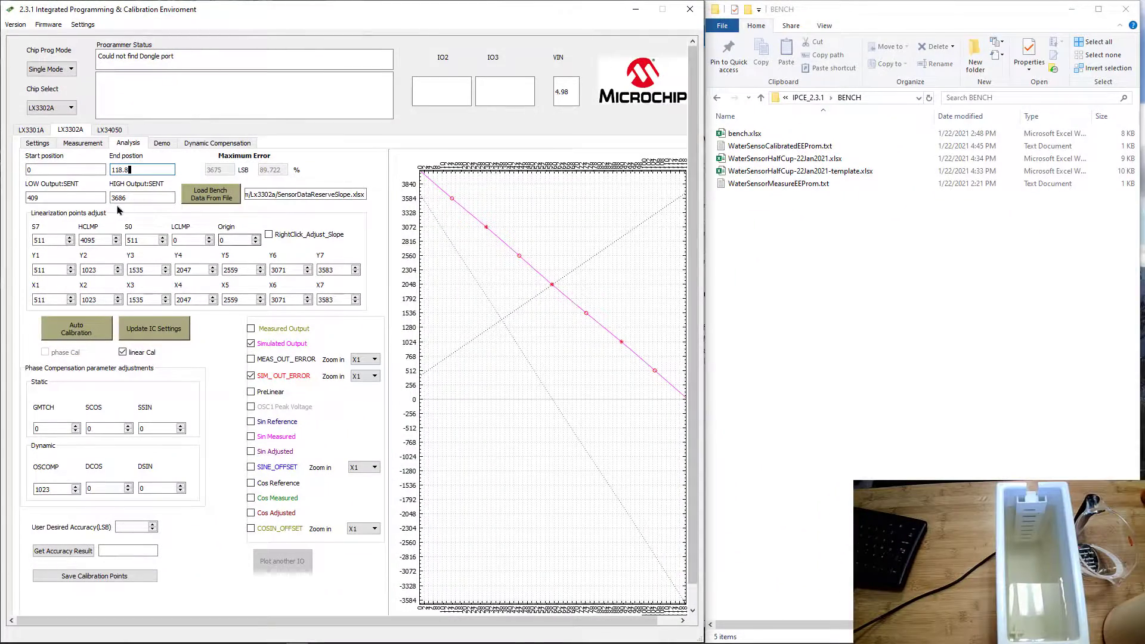
click(36, 198)
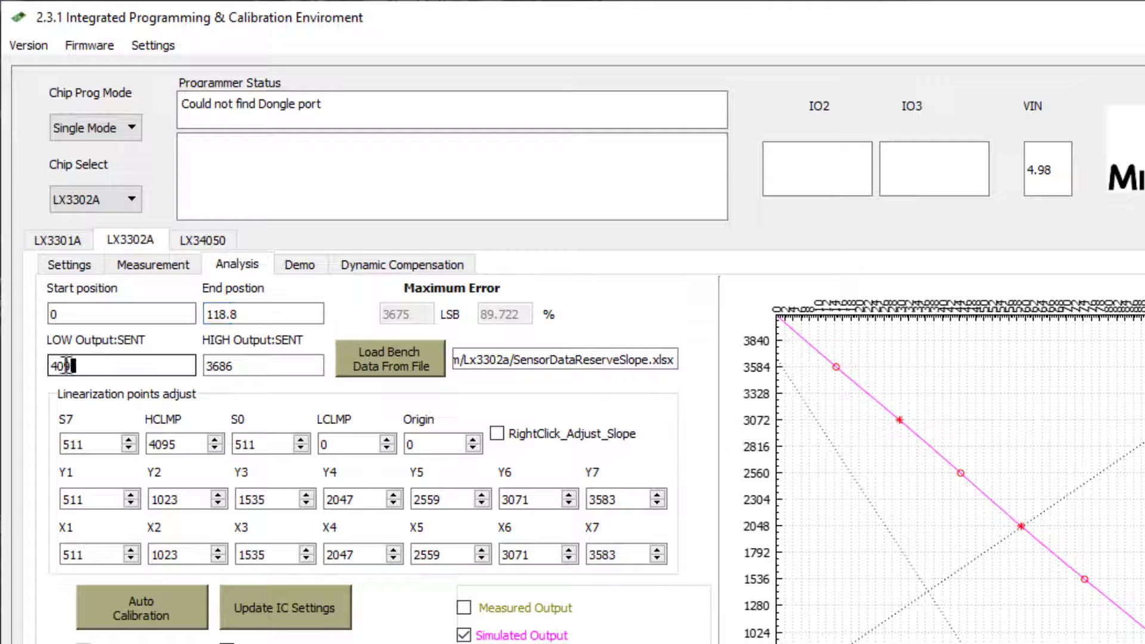
drag(66, 365, 16, 385)
text(3686)
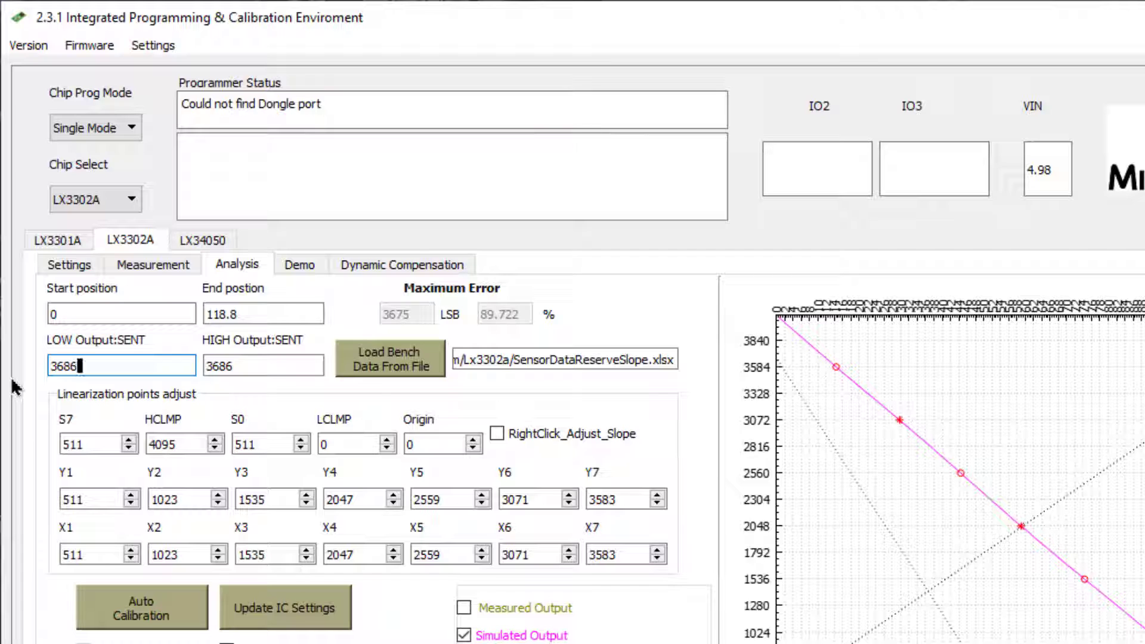
key(Tab)
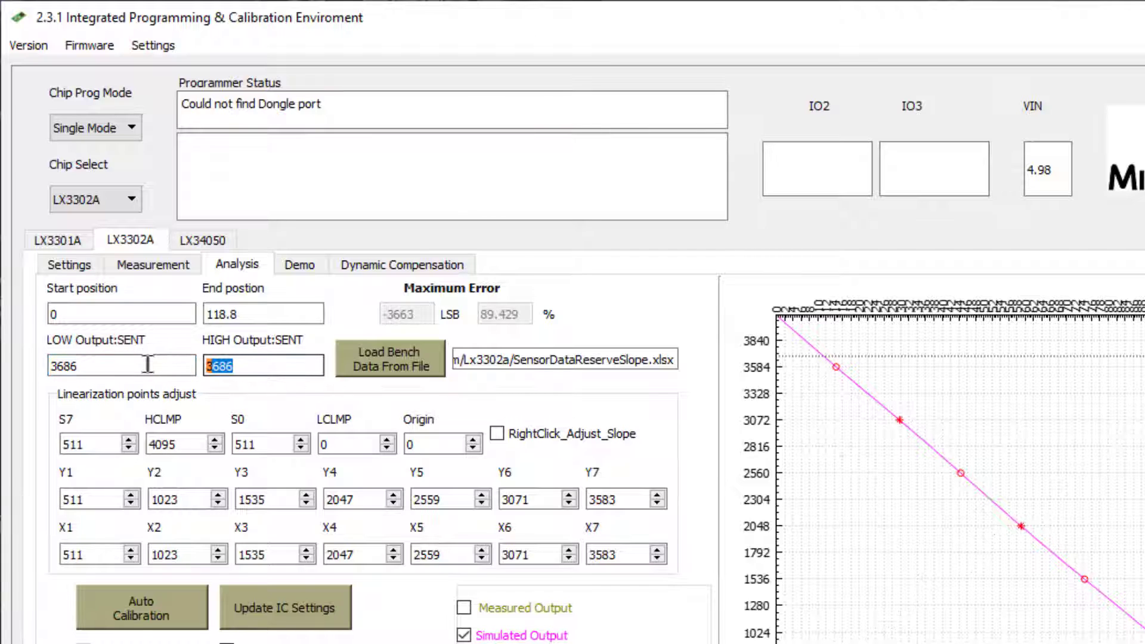
text(409)
key(Tab)
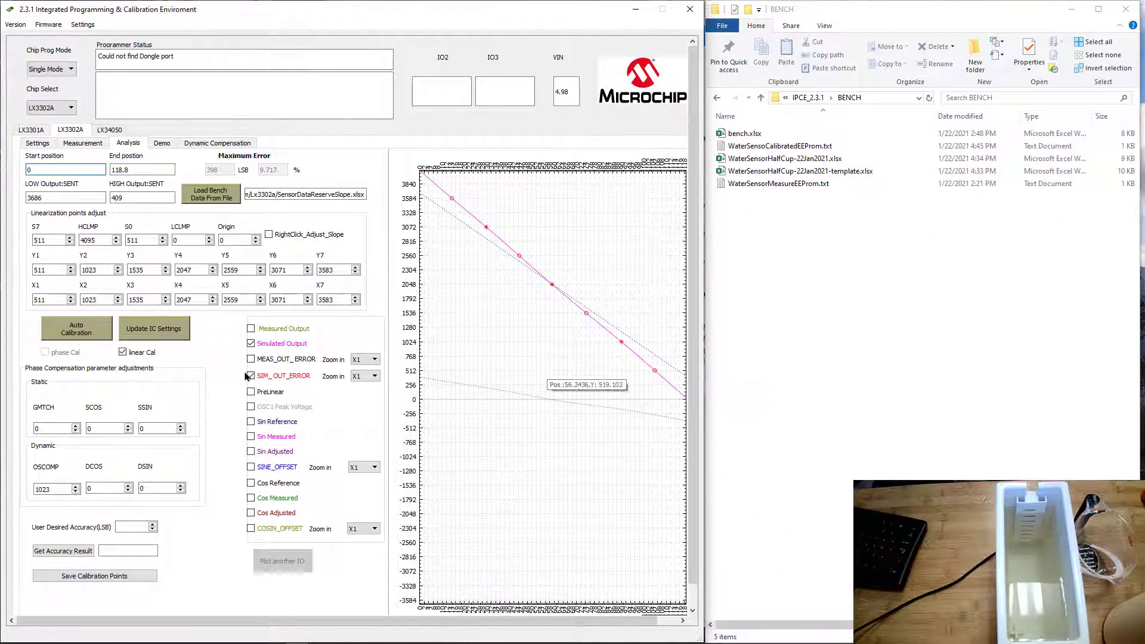
Run Auto Calibration to reach 3 LSB (0.073%) error, then export the values via Update IC Settings.
click(88, 330)
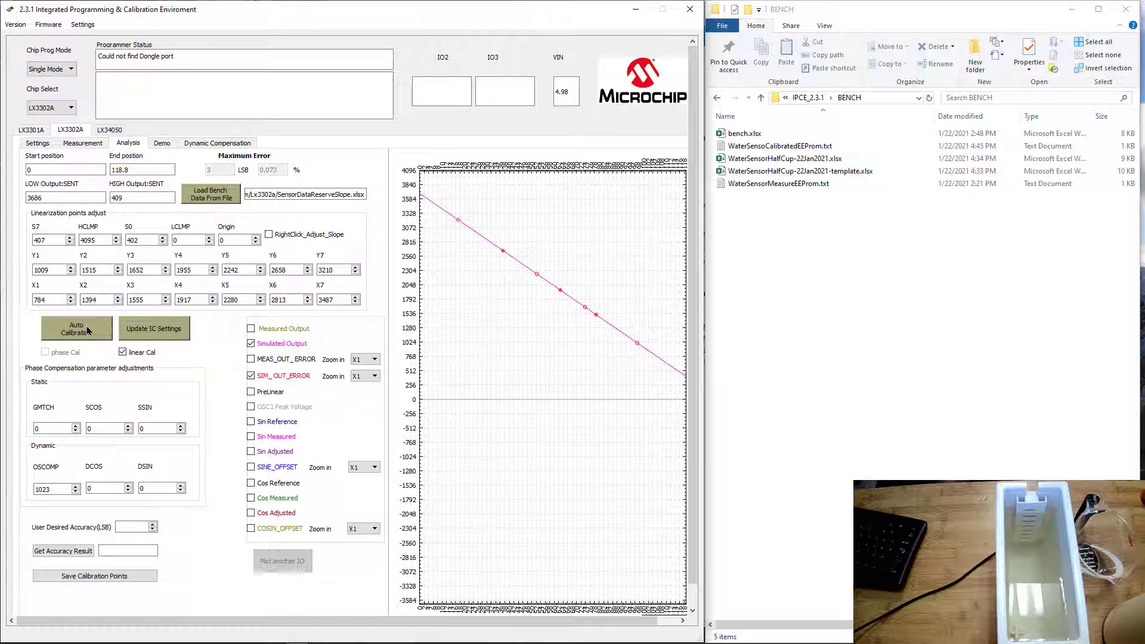
click(159, 330)
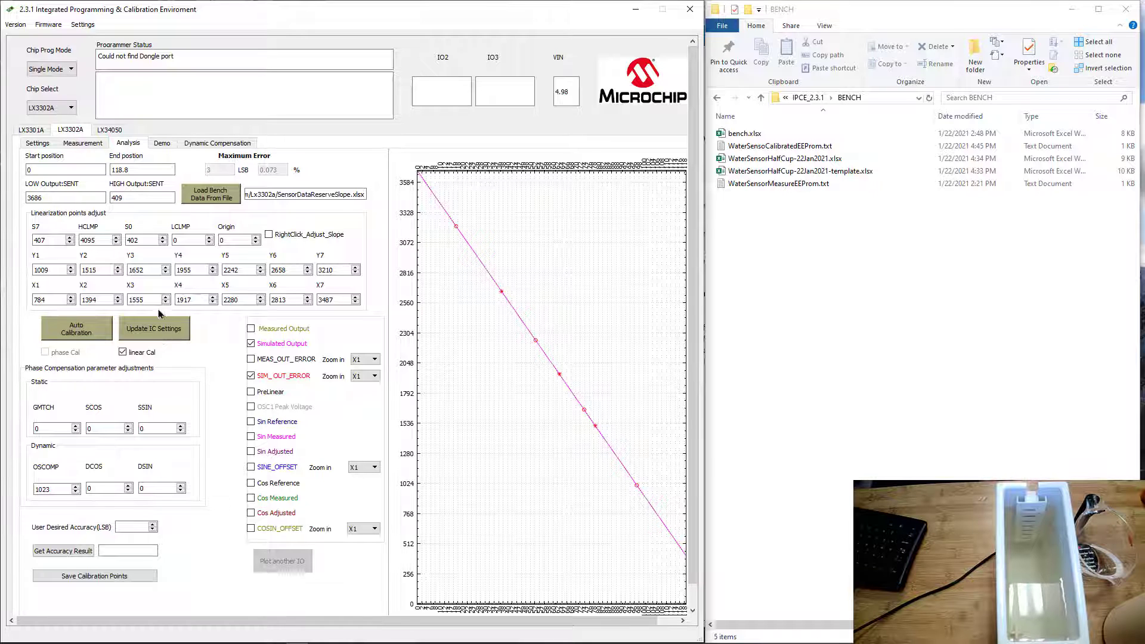
click(143, 333)
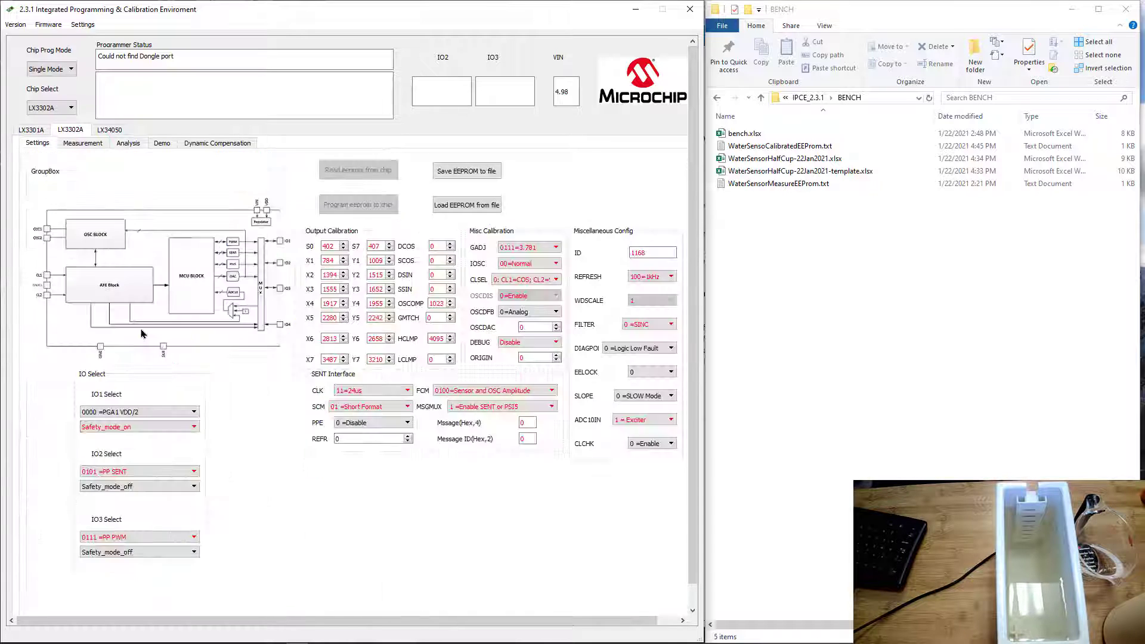